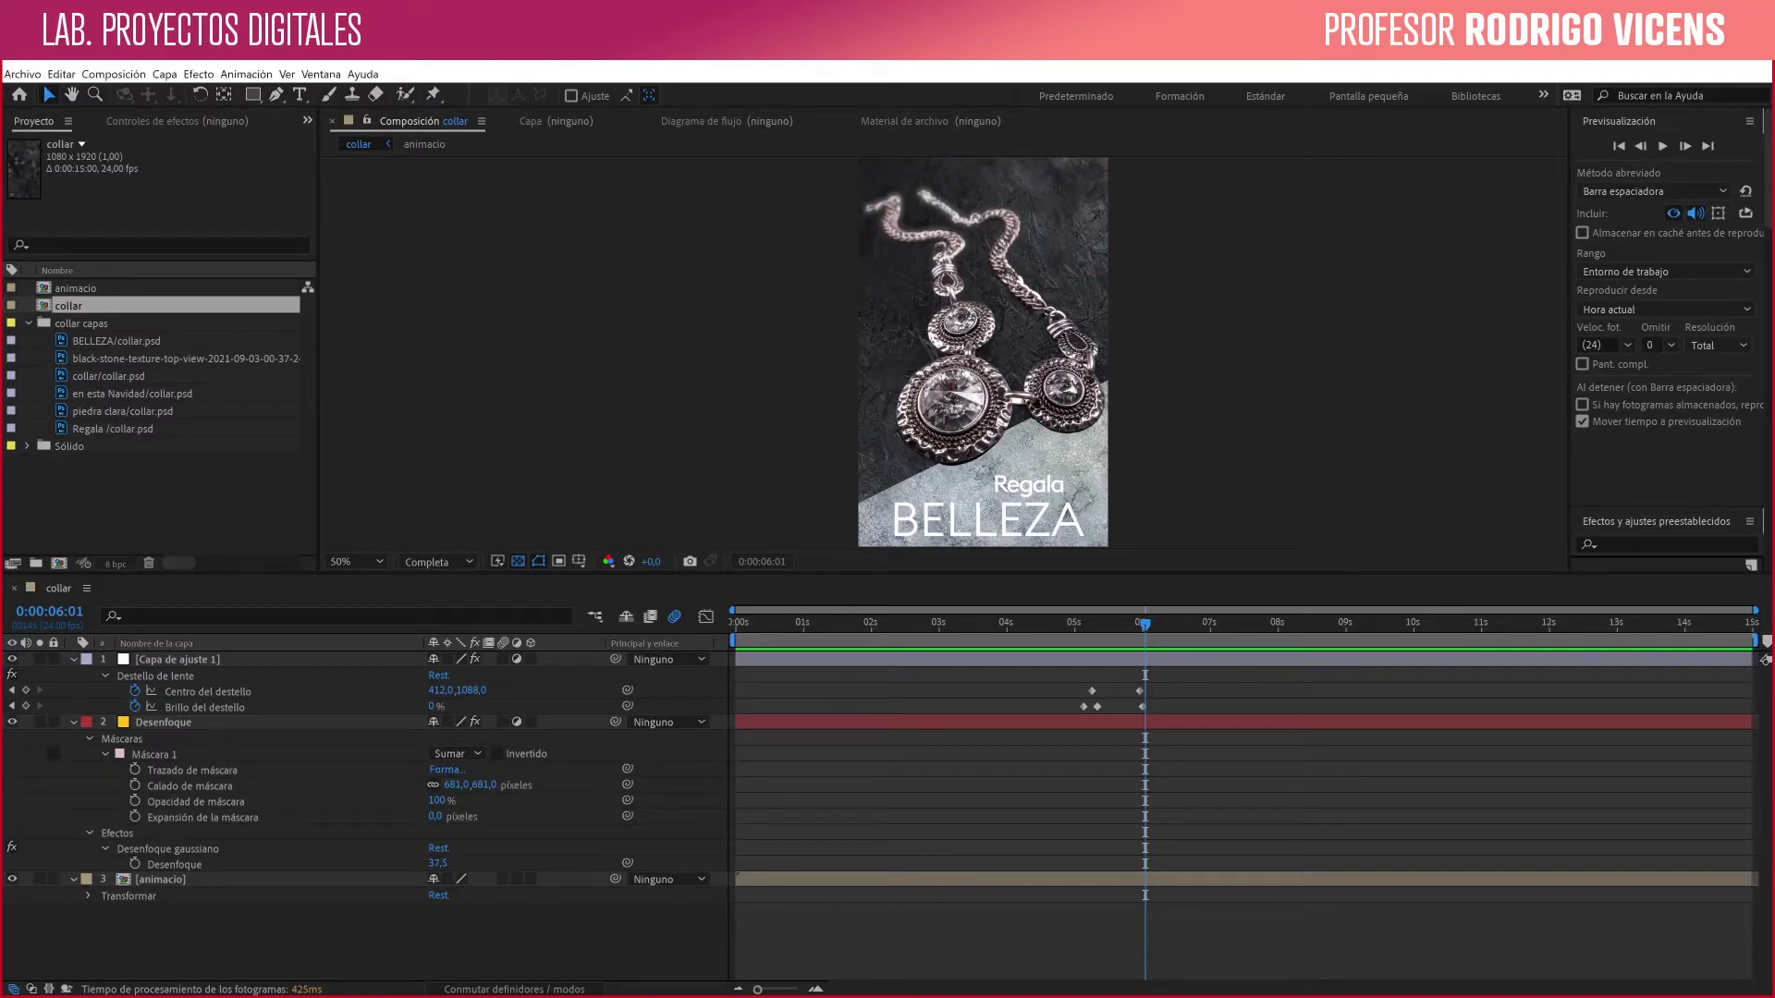
Step: Review the flare animation frame by frame and check the duration in the collar Composition Settings
key("Page_Down")
key("Page_Down")
key("Page_Up")
key("Page_Up")
key("Page_Up")
key("Page_Up")
key("Page_Up")
key("Page_Up")
key("Page_Up")
key("Page_Up")
key("Page_Up")
key("Page_Up")
key("Page_Up")
key("Page_Up")
key("Page_Up")
key("Page_Up")
key("Page_Up")
key("Page_Up")
key("Page_Up")
key("Page_Up")
key("Page_Up")
key("Page_Up")
key("Page_Up")
key("Page_Up")
key("Page_Up")
key("Page_Up")
key("Page_Up")
key("Page_Up")
key("Page_Up")
key("Page_Up")
key("Page_Up")
key("Page_Up")
key("Page_Up")
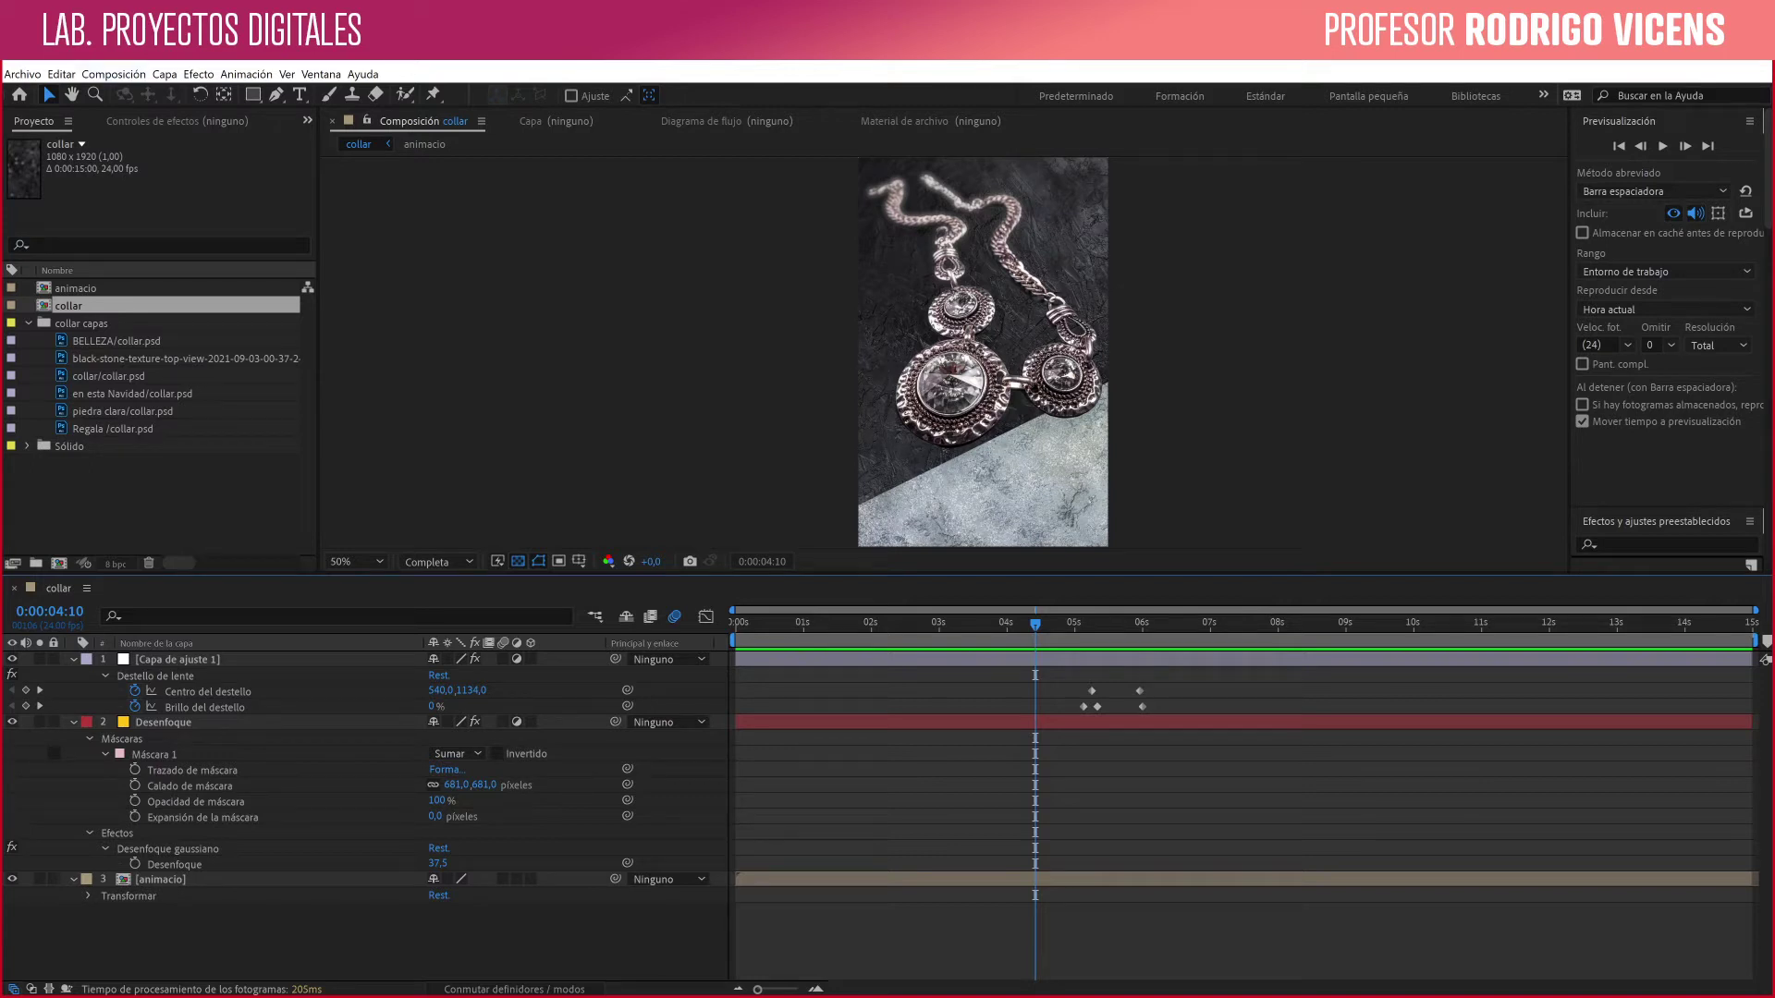
left_click(113, 74)
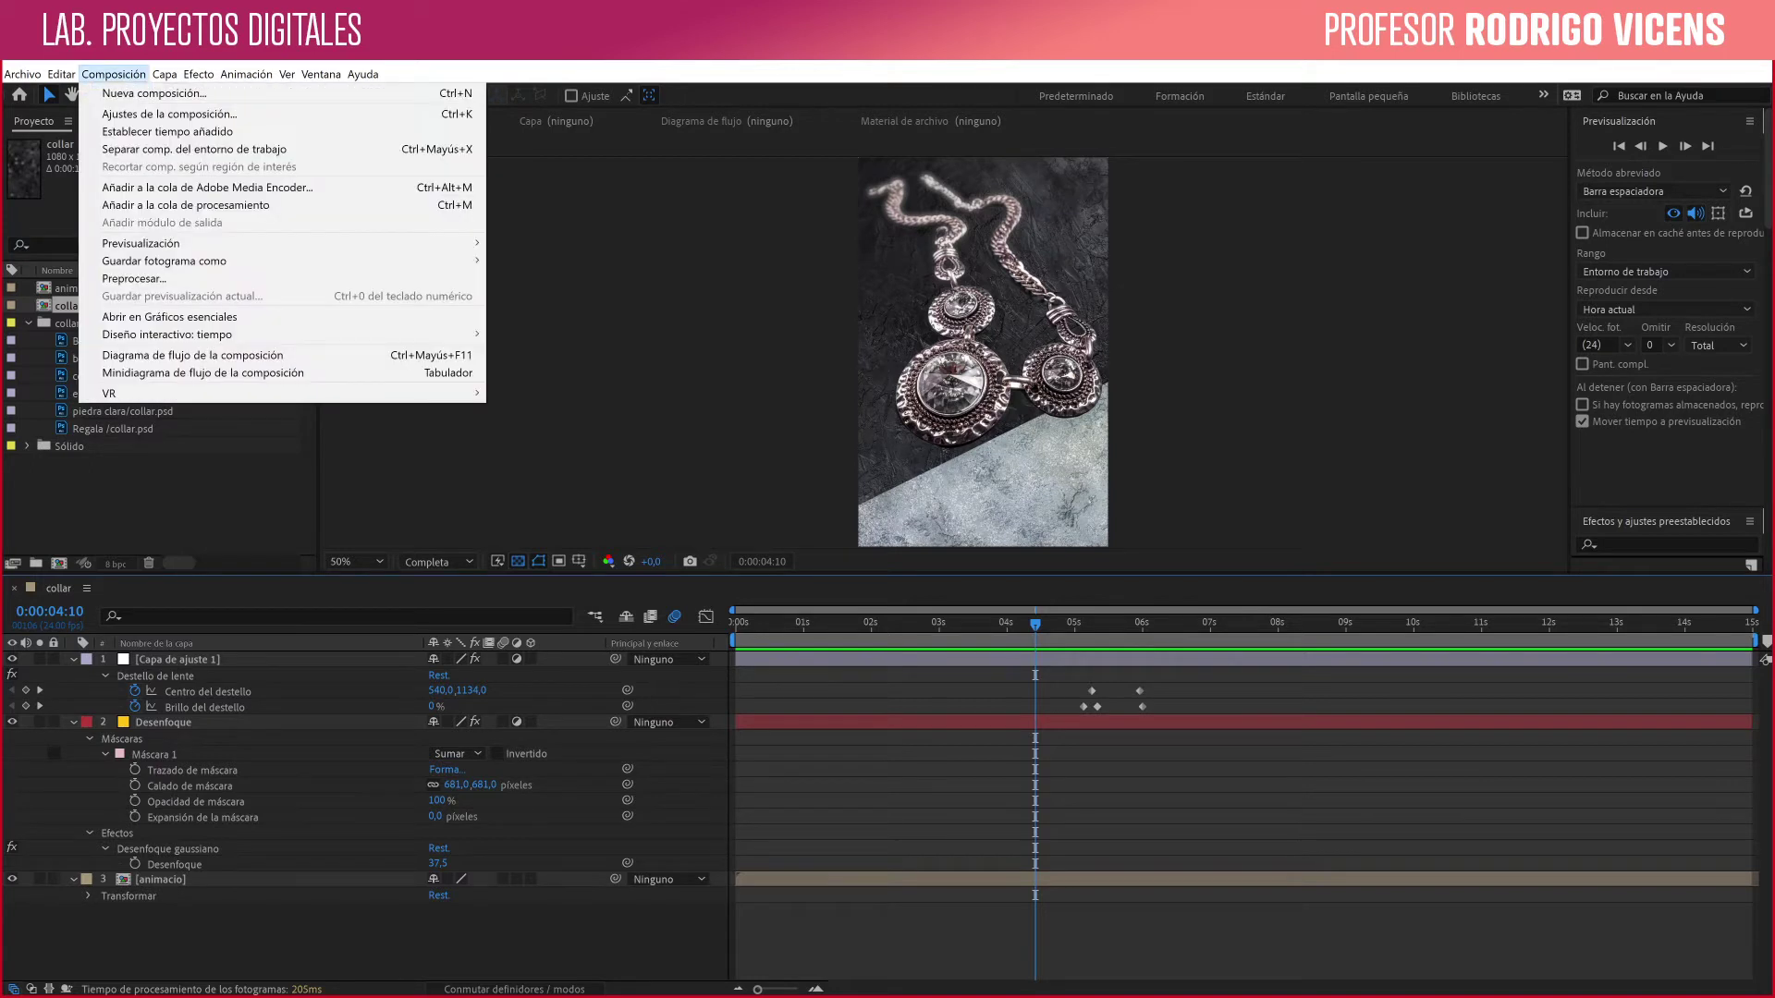
key("Escape")
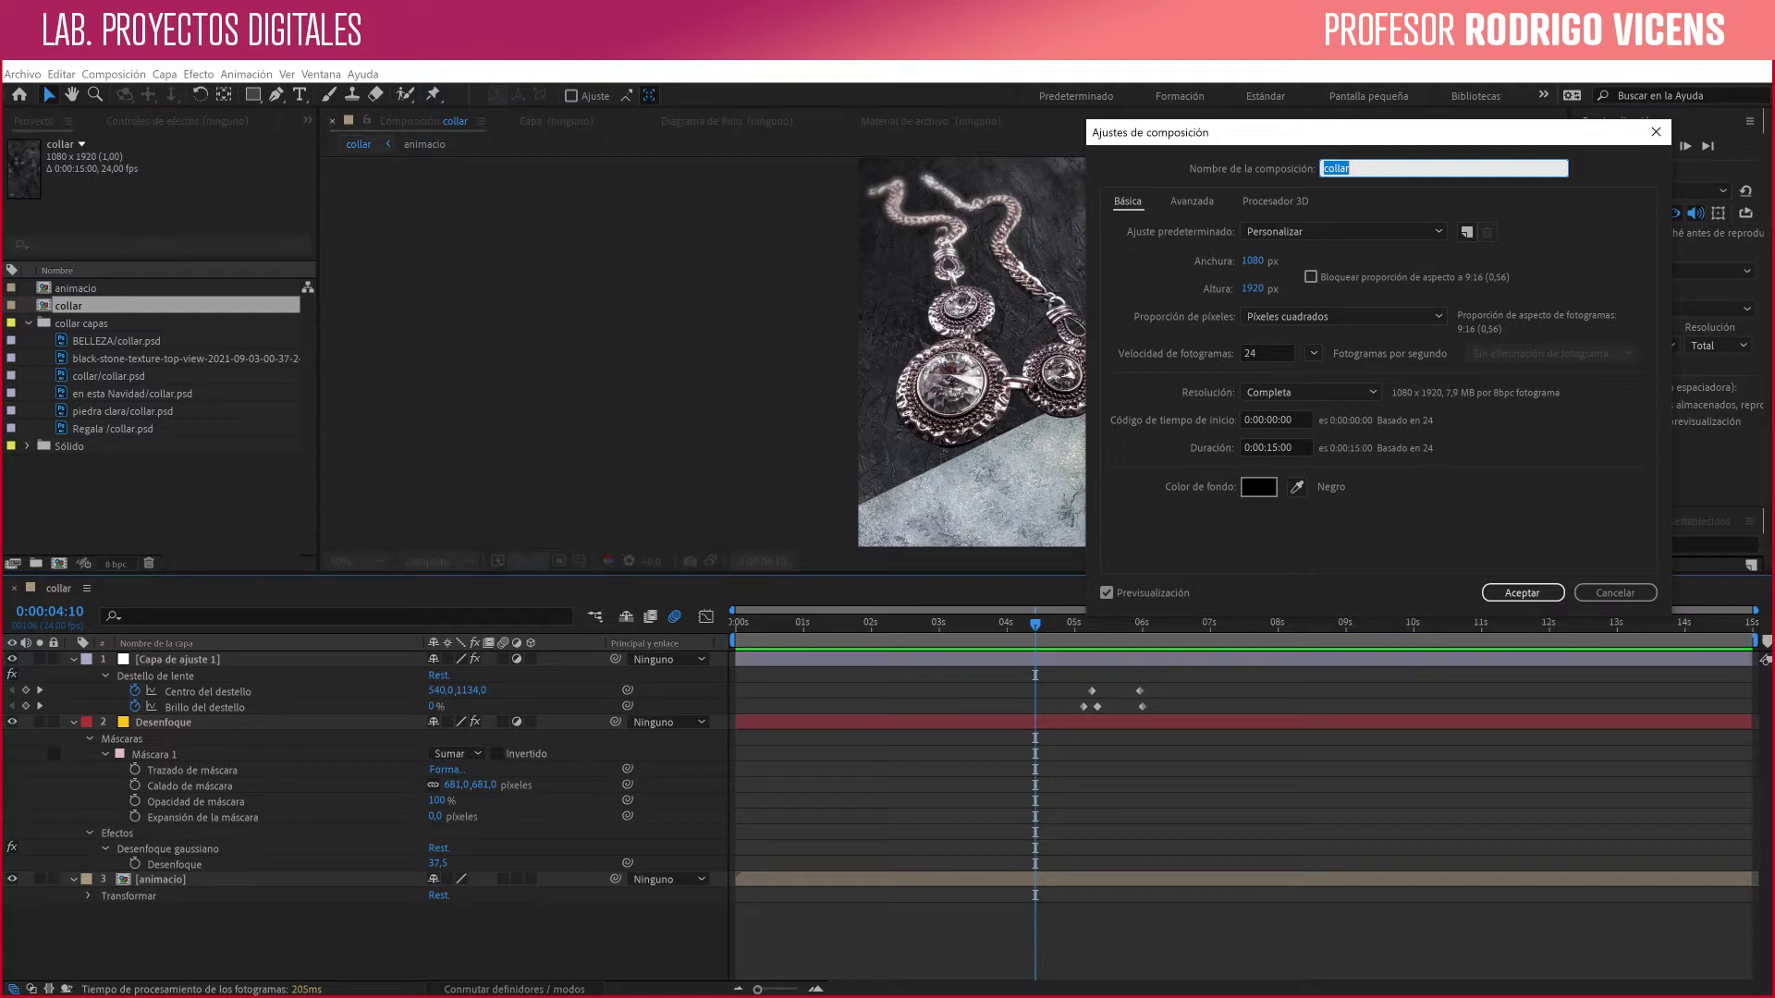
left_click(1274, 447)
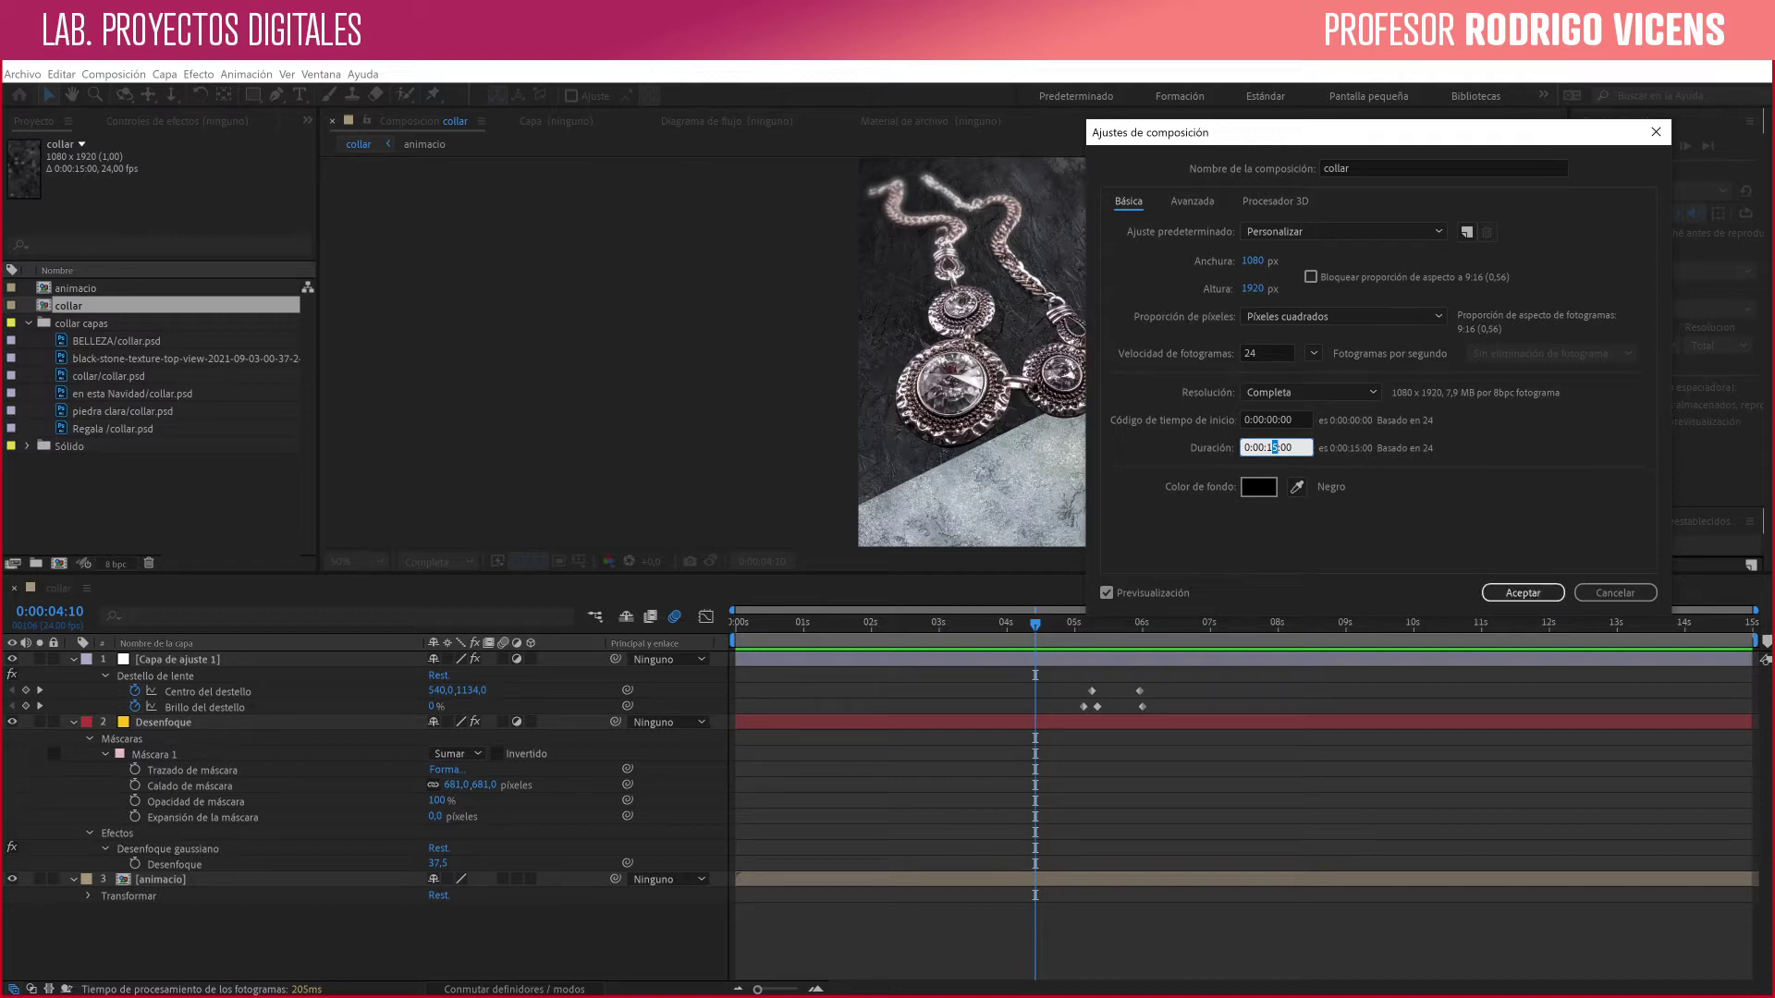
double_click(1272, 447)
left_click(1522, 592)
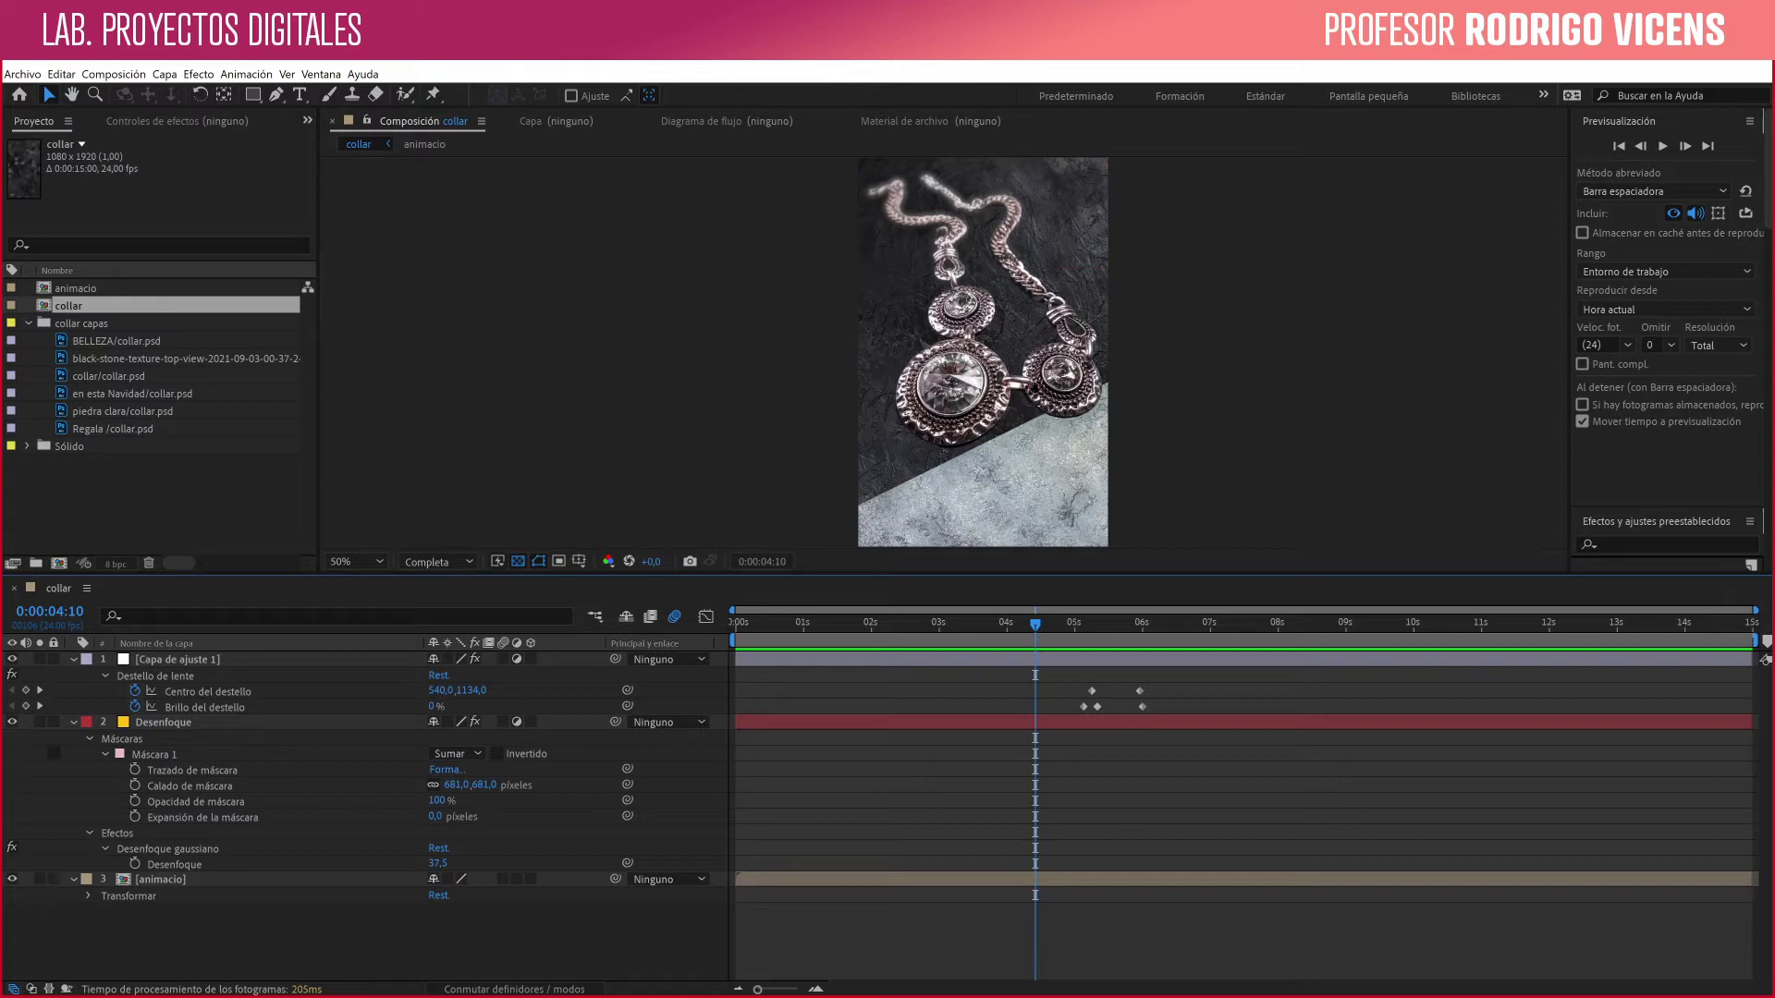
Step: Trim the collar work area to run from 0:00:04:10 to 0:00:06:19
mouse_move(1754, 640)
left_mouse_down()
mouse_move(1353, 640)
mouse_move(1387, 639)
left_mouse_up()
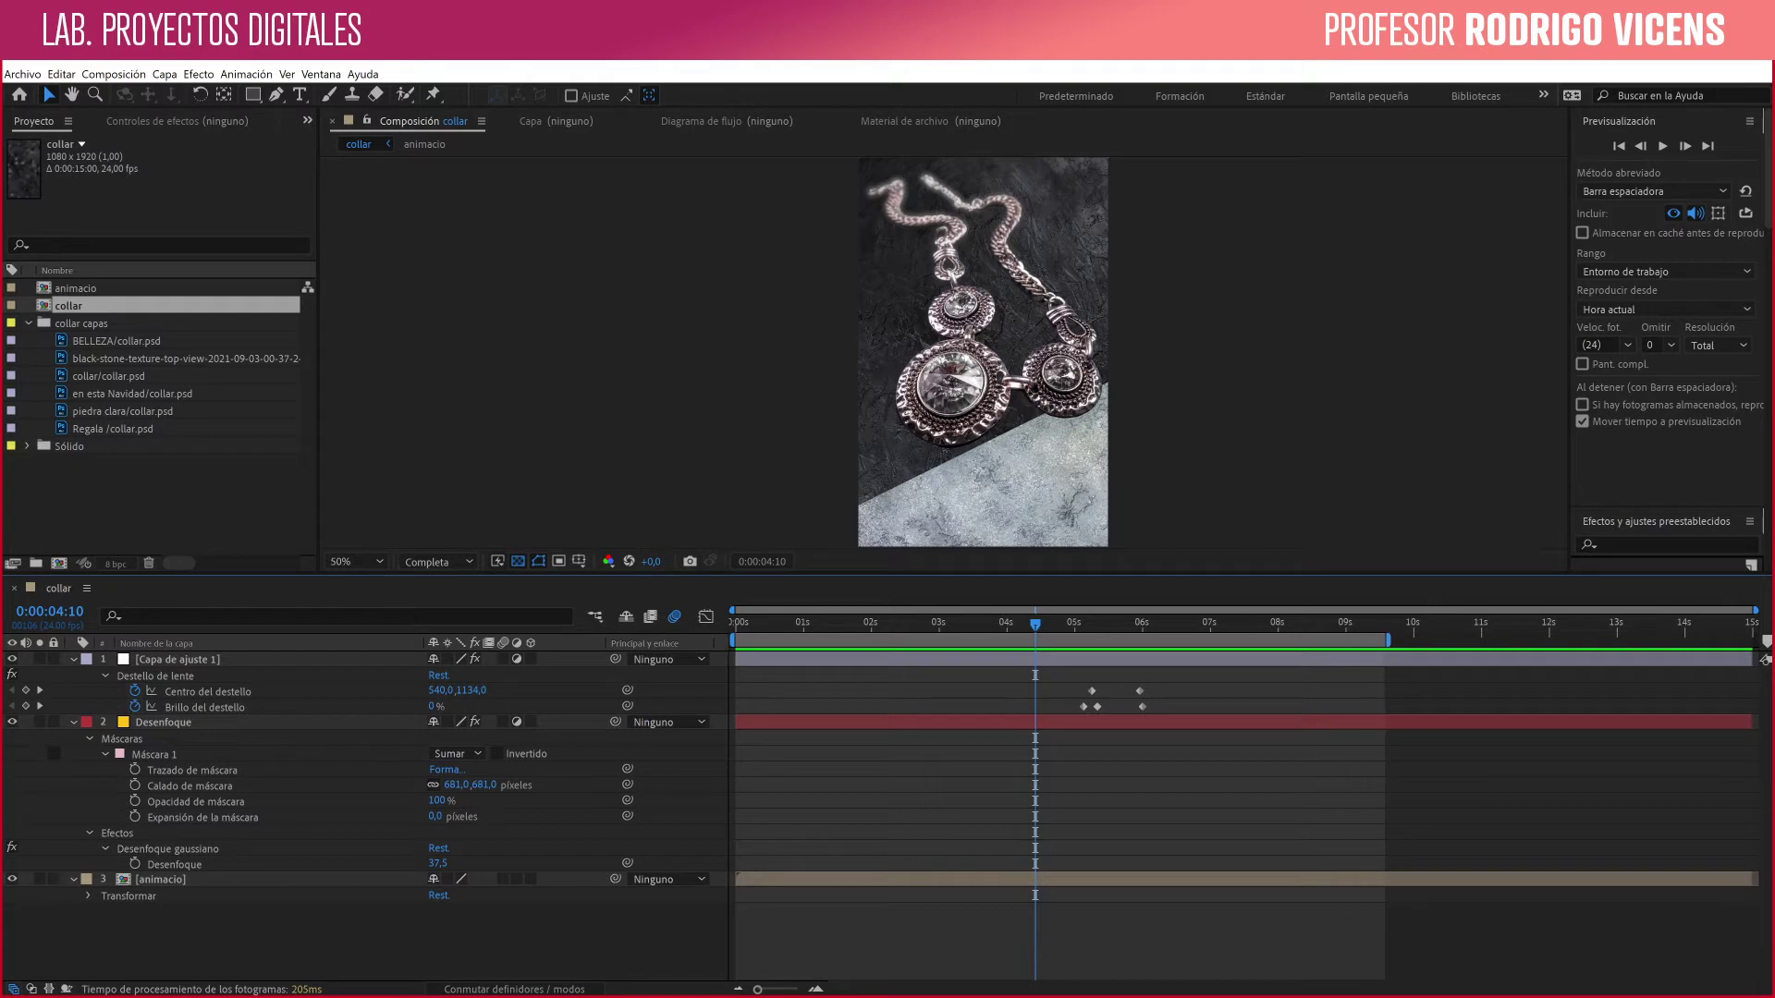
key("b")
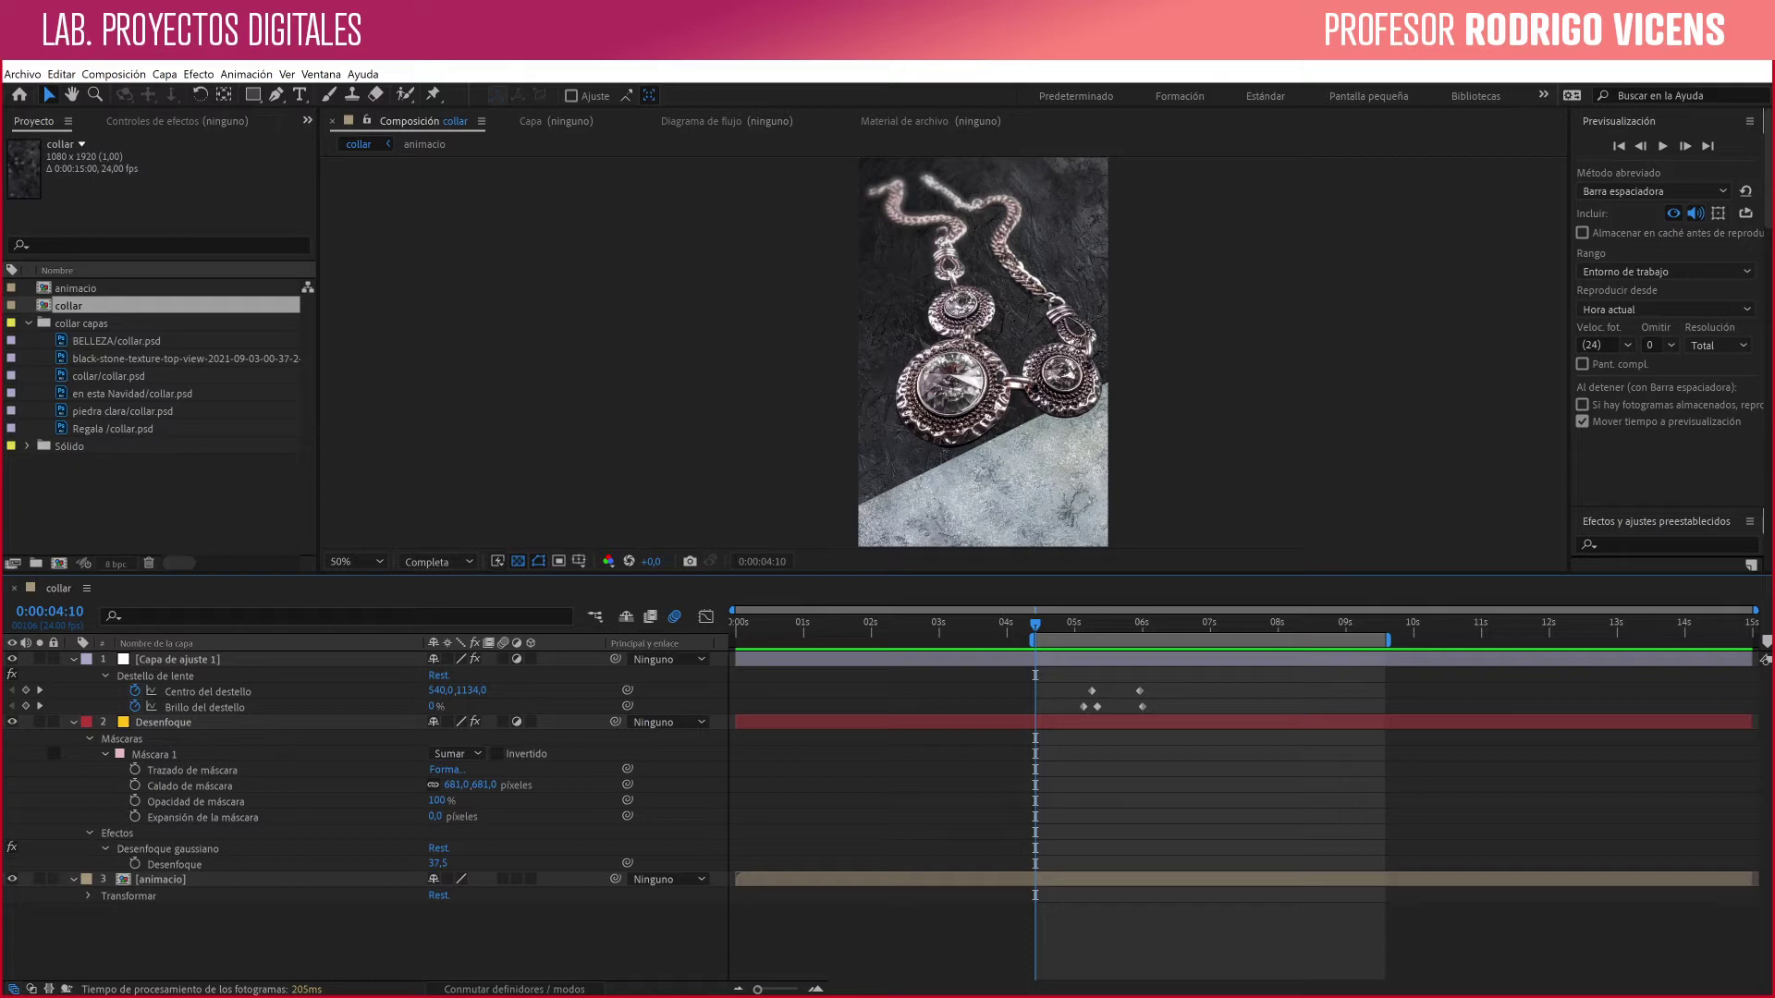
left_click(1197, 622)
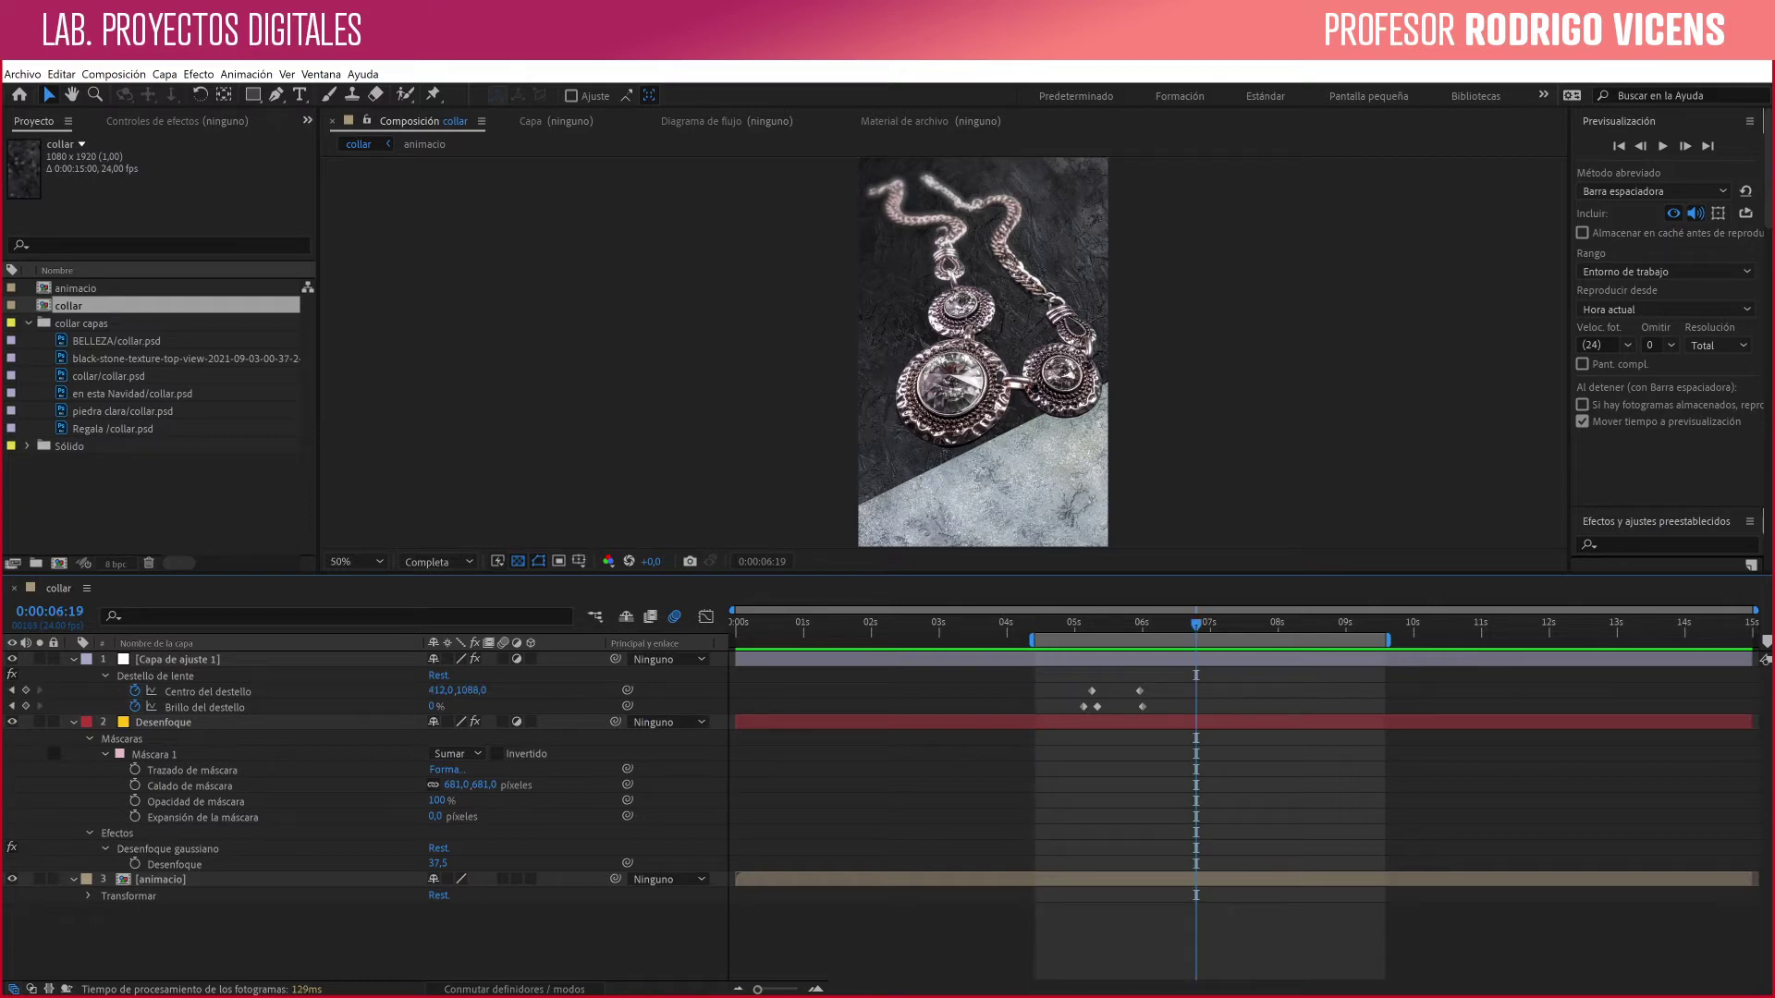
key("n")
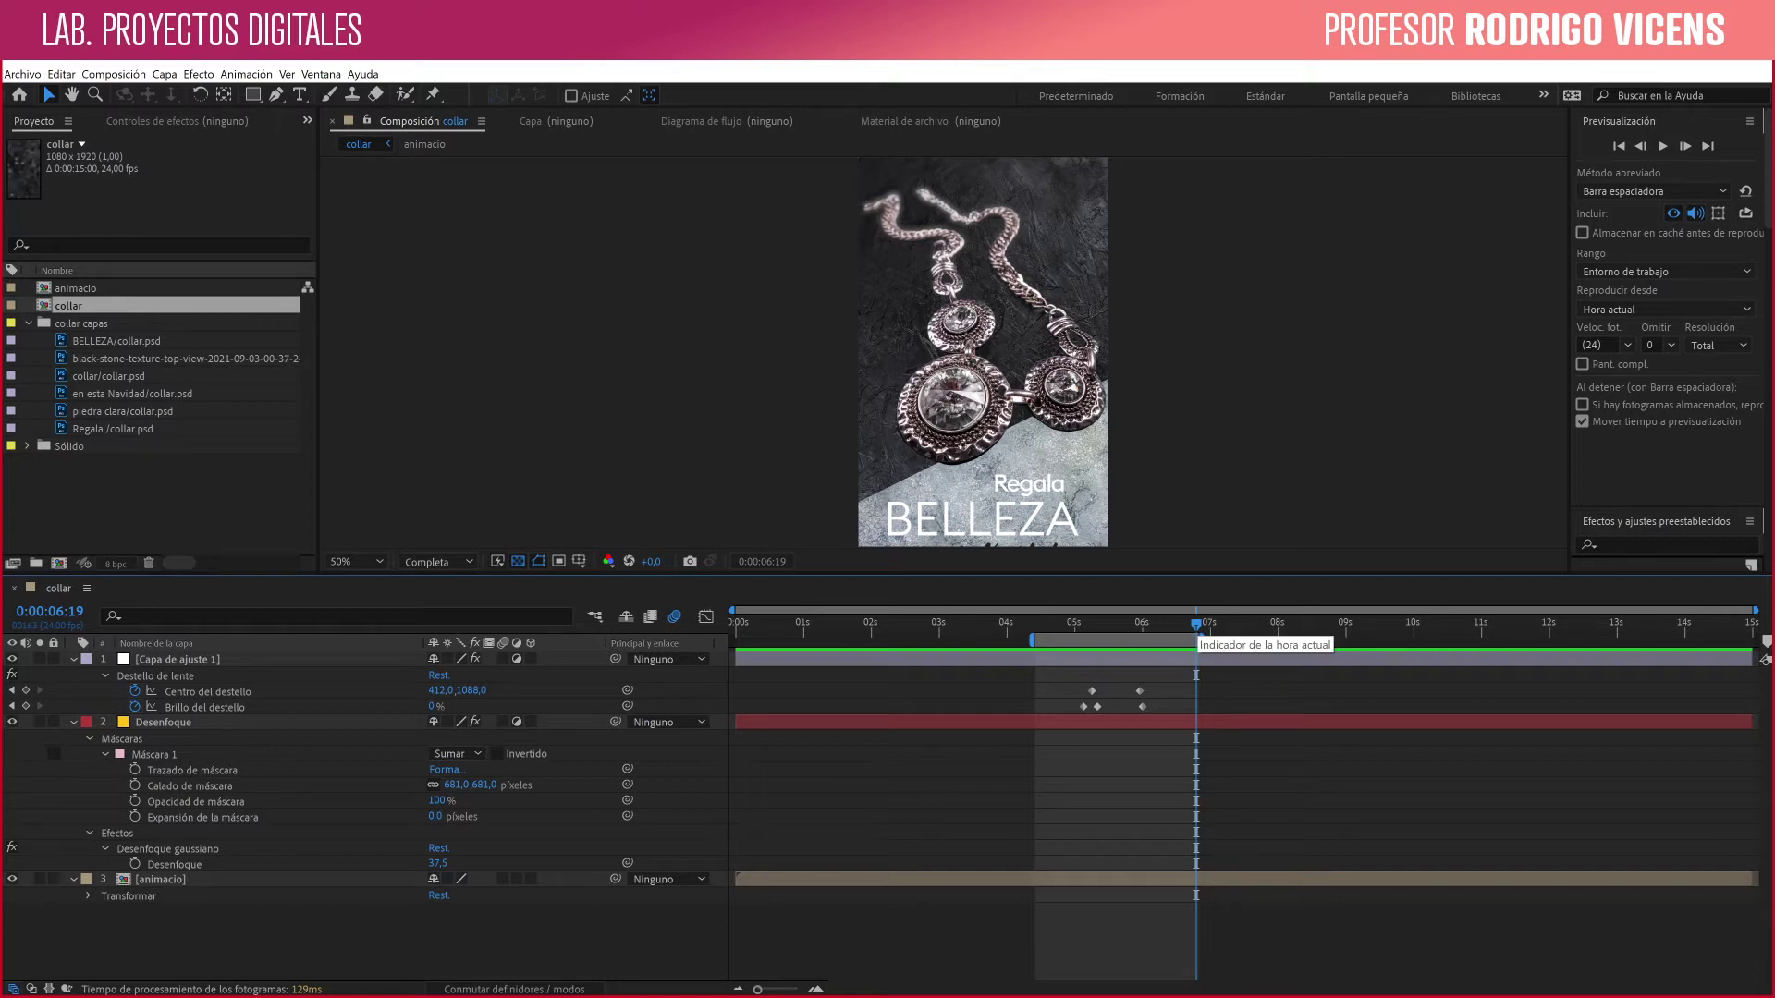
Step: Move the work area back to 0:00 and extend its end to the full 15 seconds
left_click_drag(1197, 624, 1179, 624)
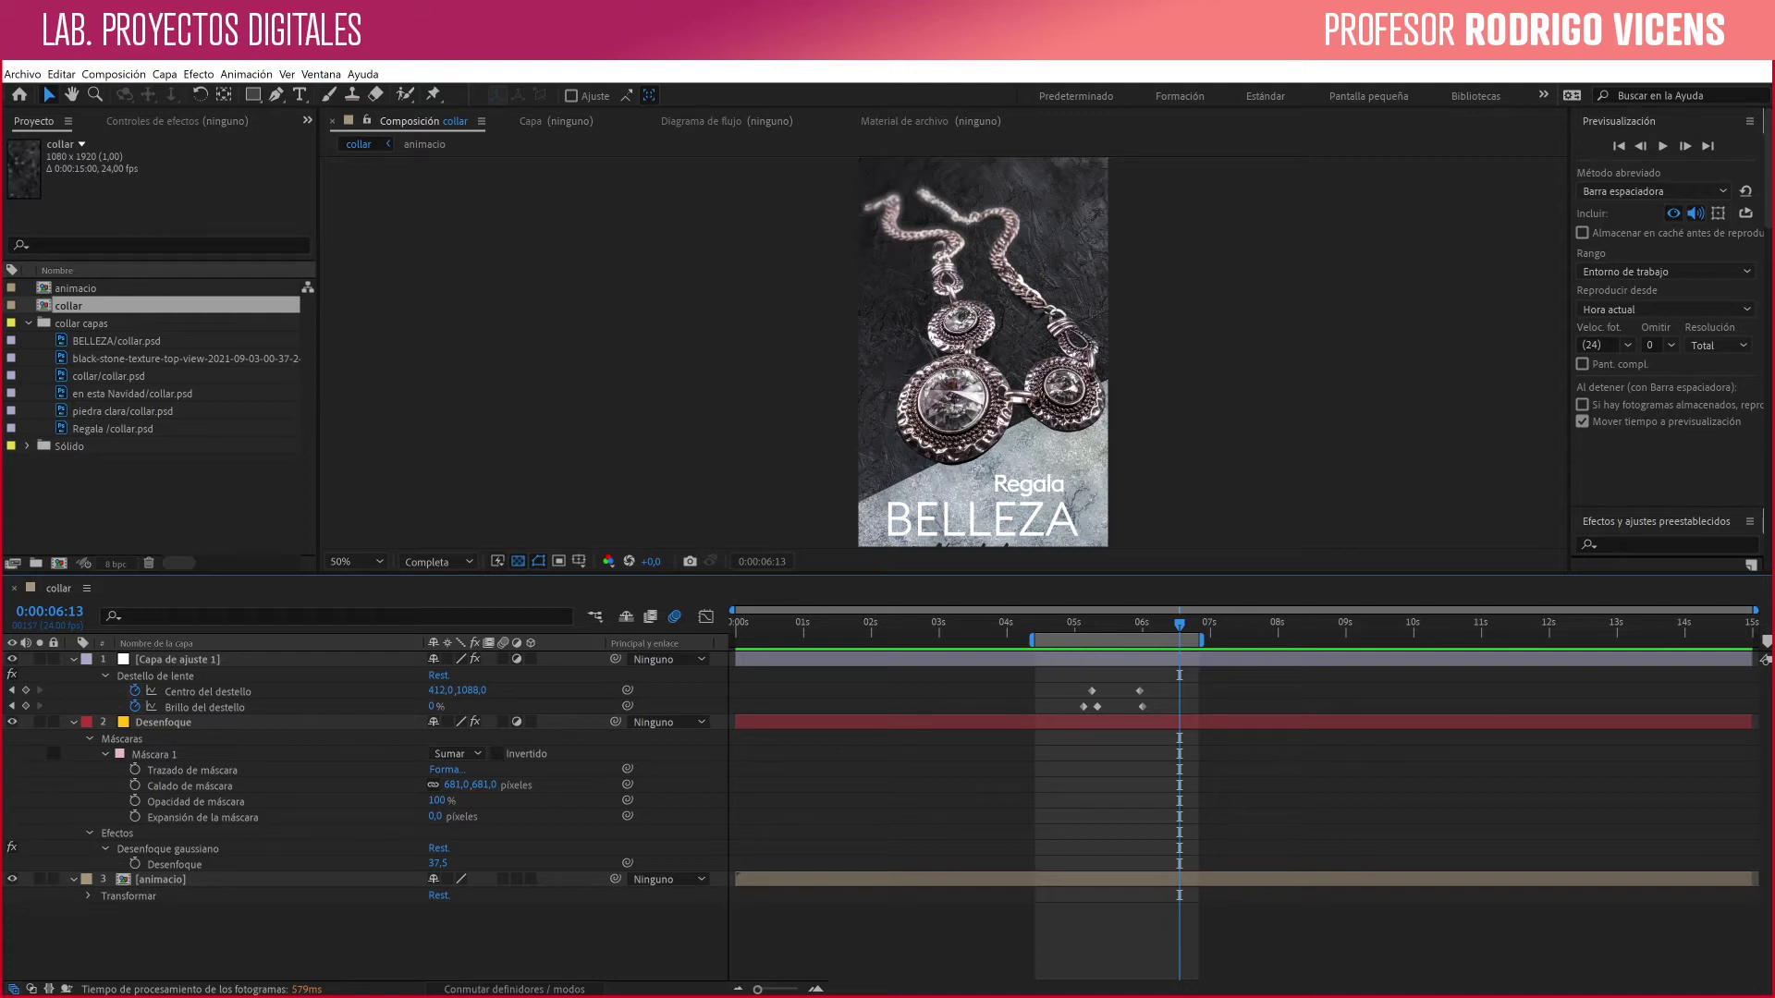
left_click_drag(1116, 640, 816, 639)
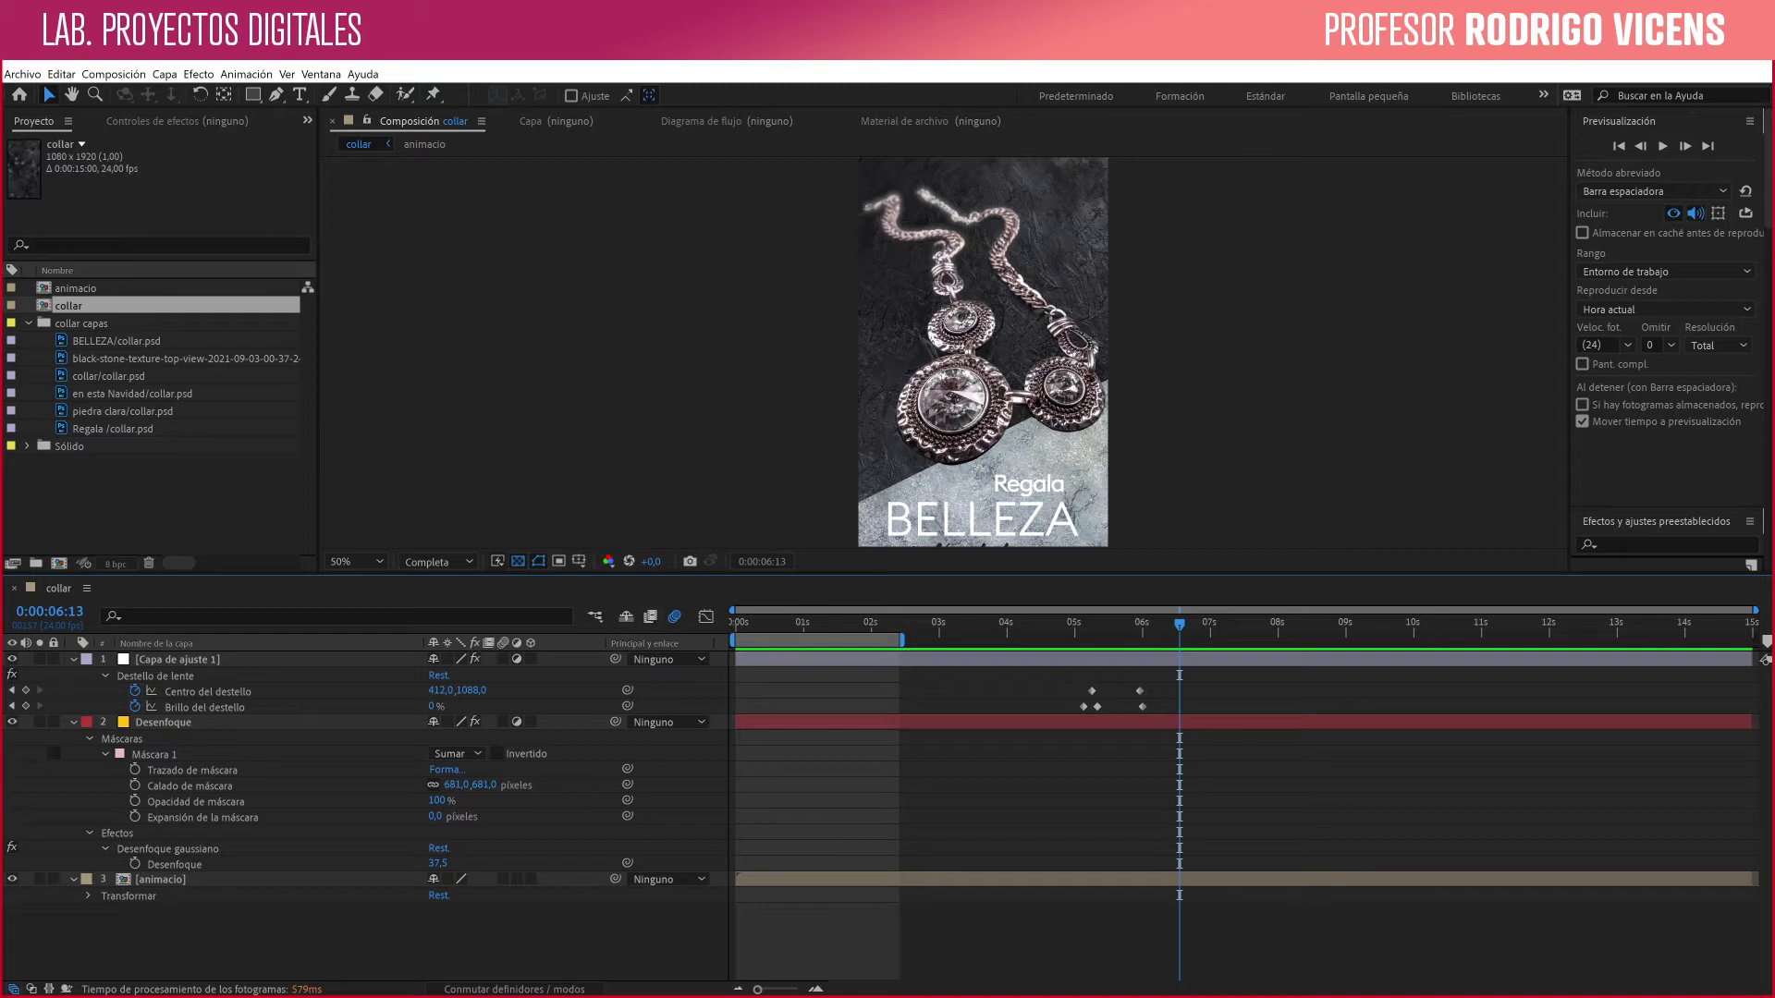
left_click_drag(901, 640, 1755, 639)
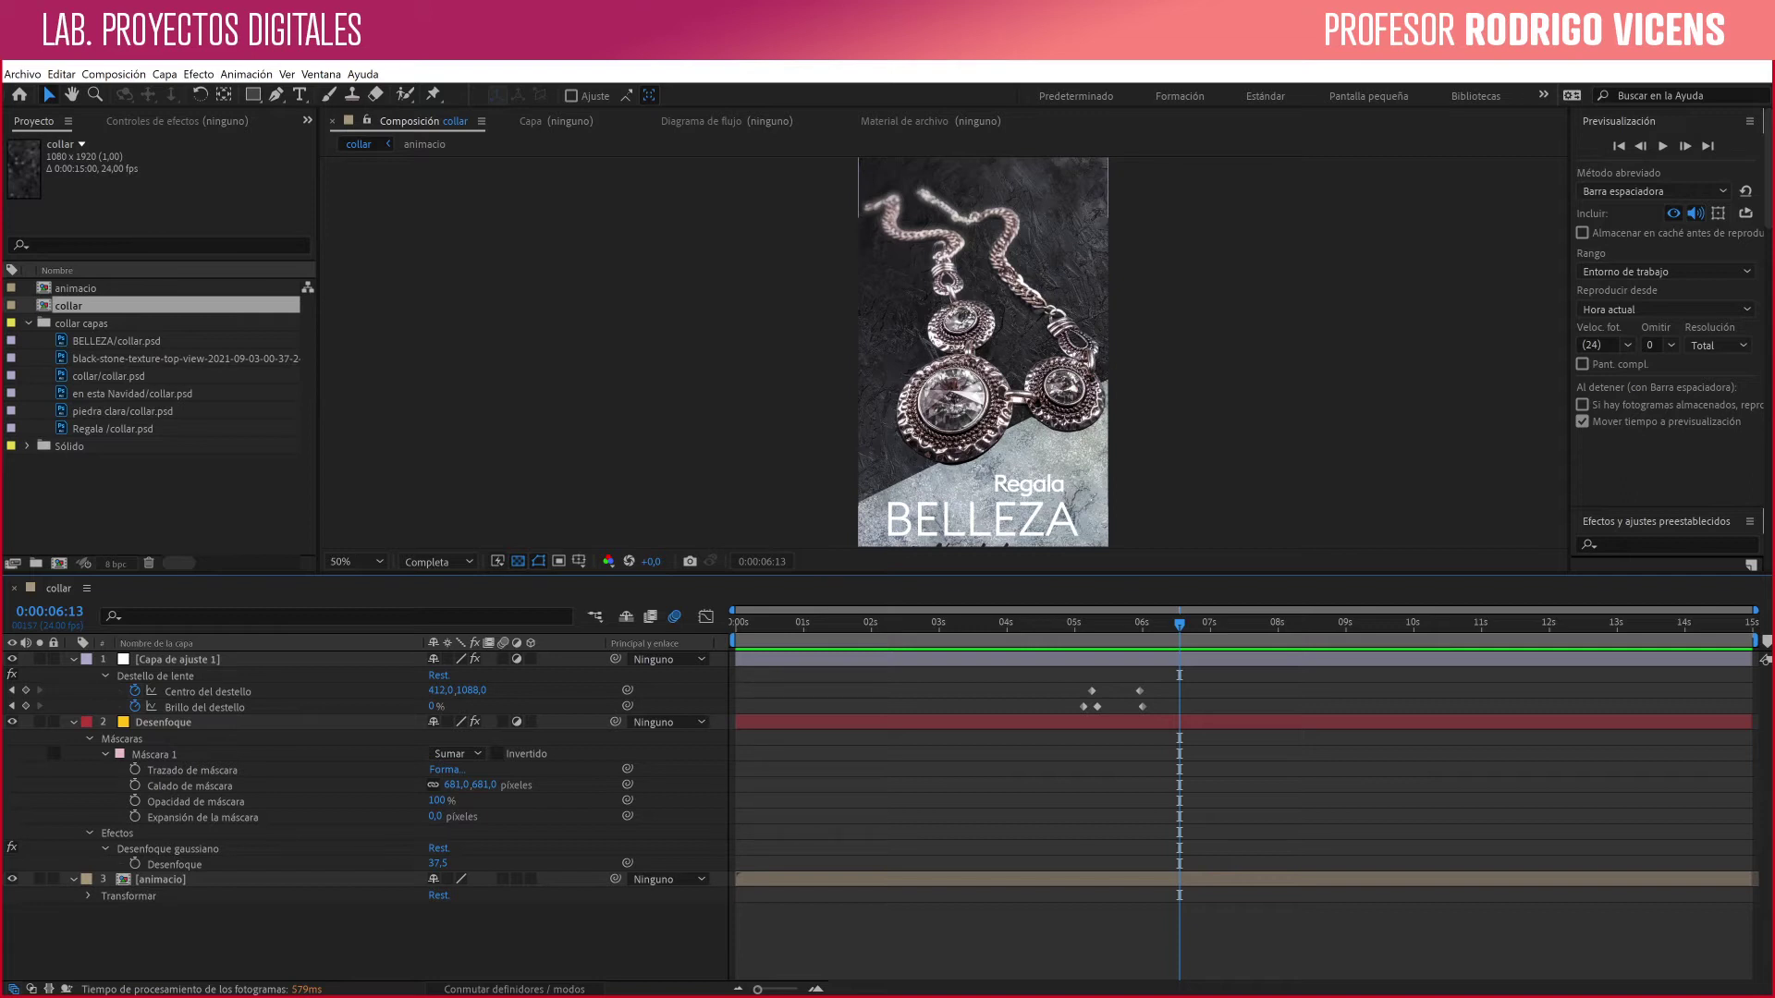
left_click(1048, 622)
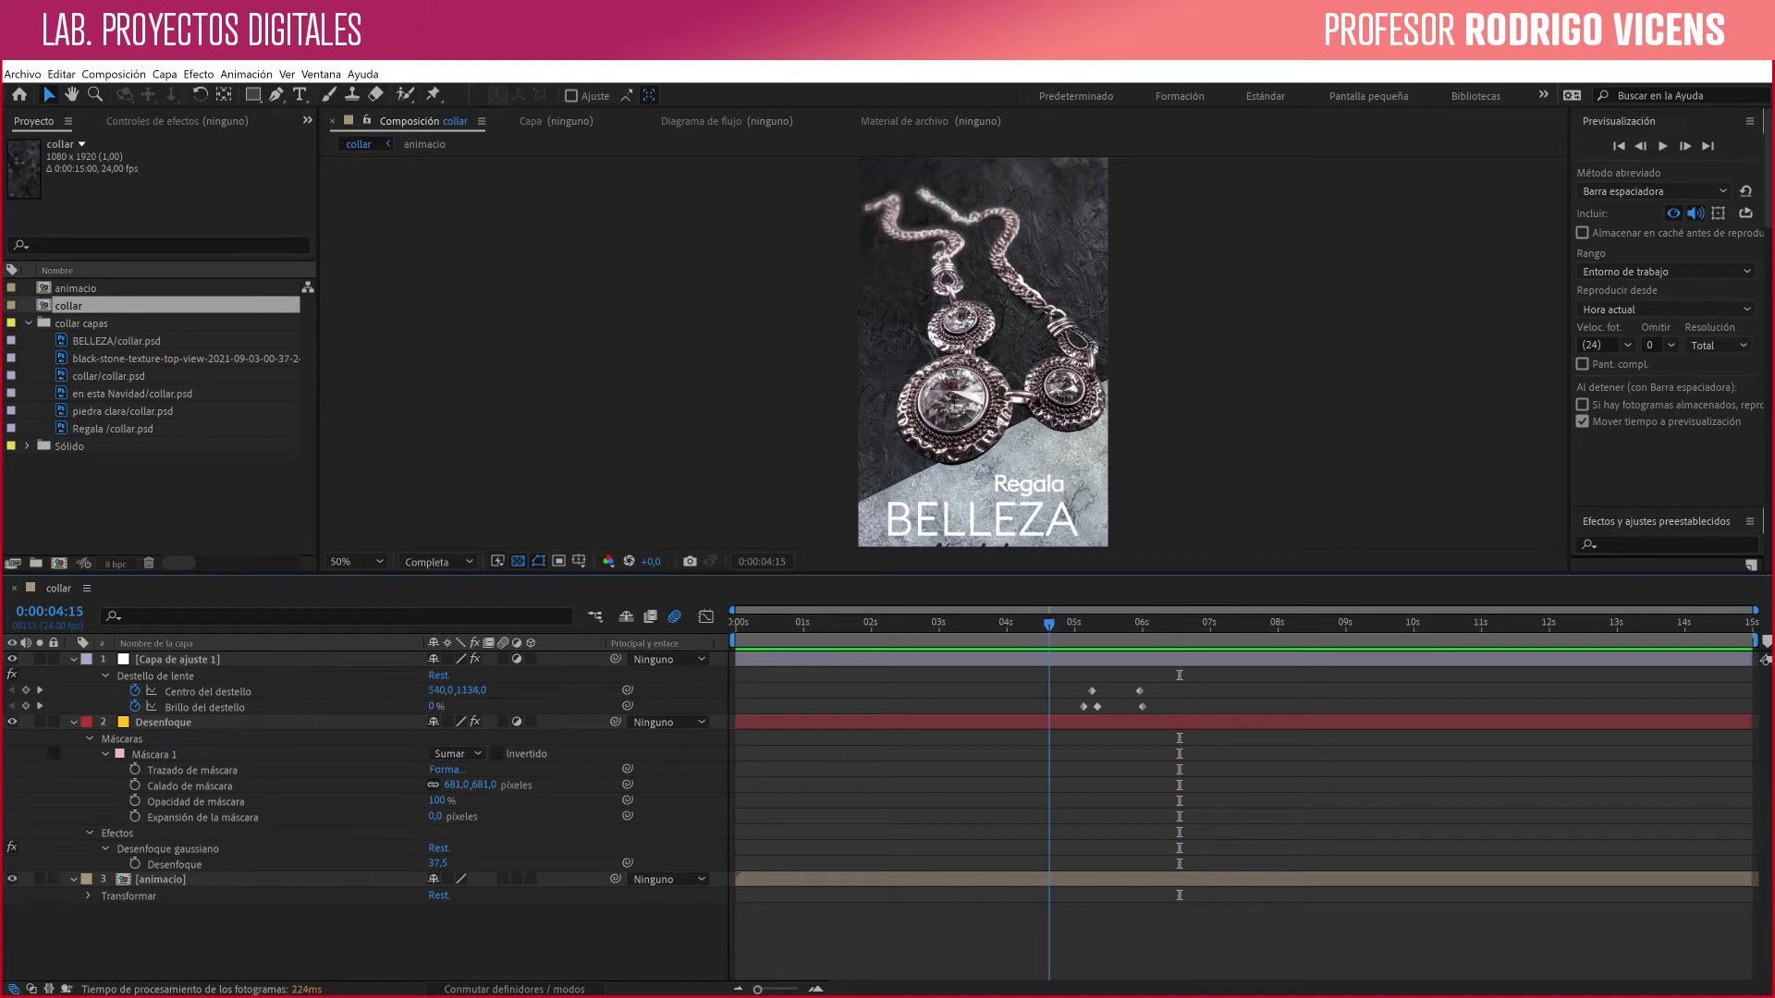
Step: Narrow the work area to 0:00:04:15–0:00:06:10 and preview it from 0:00:04:19
key("b")
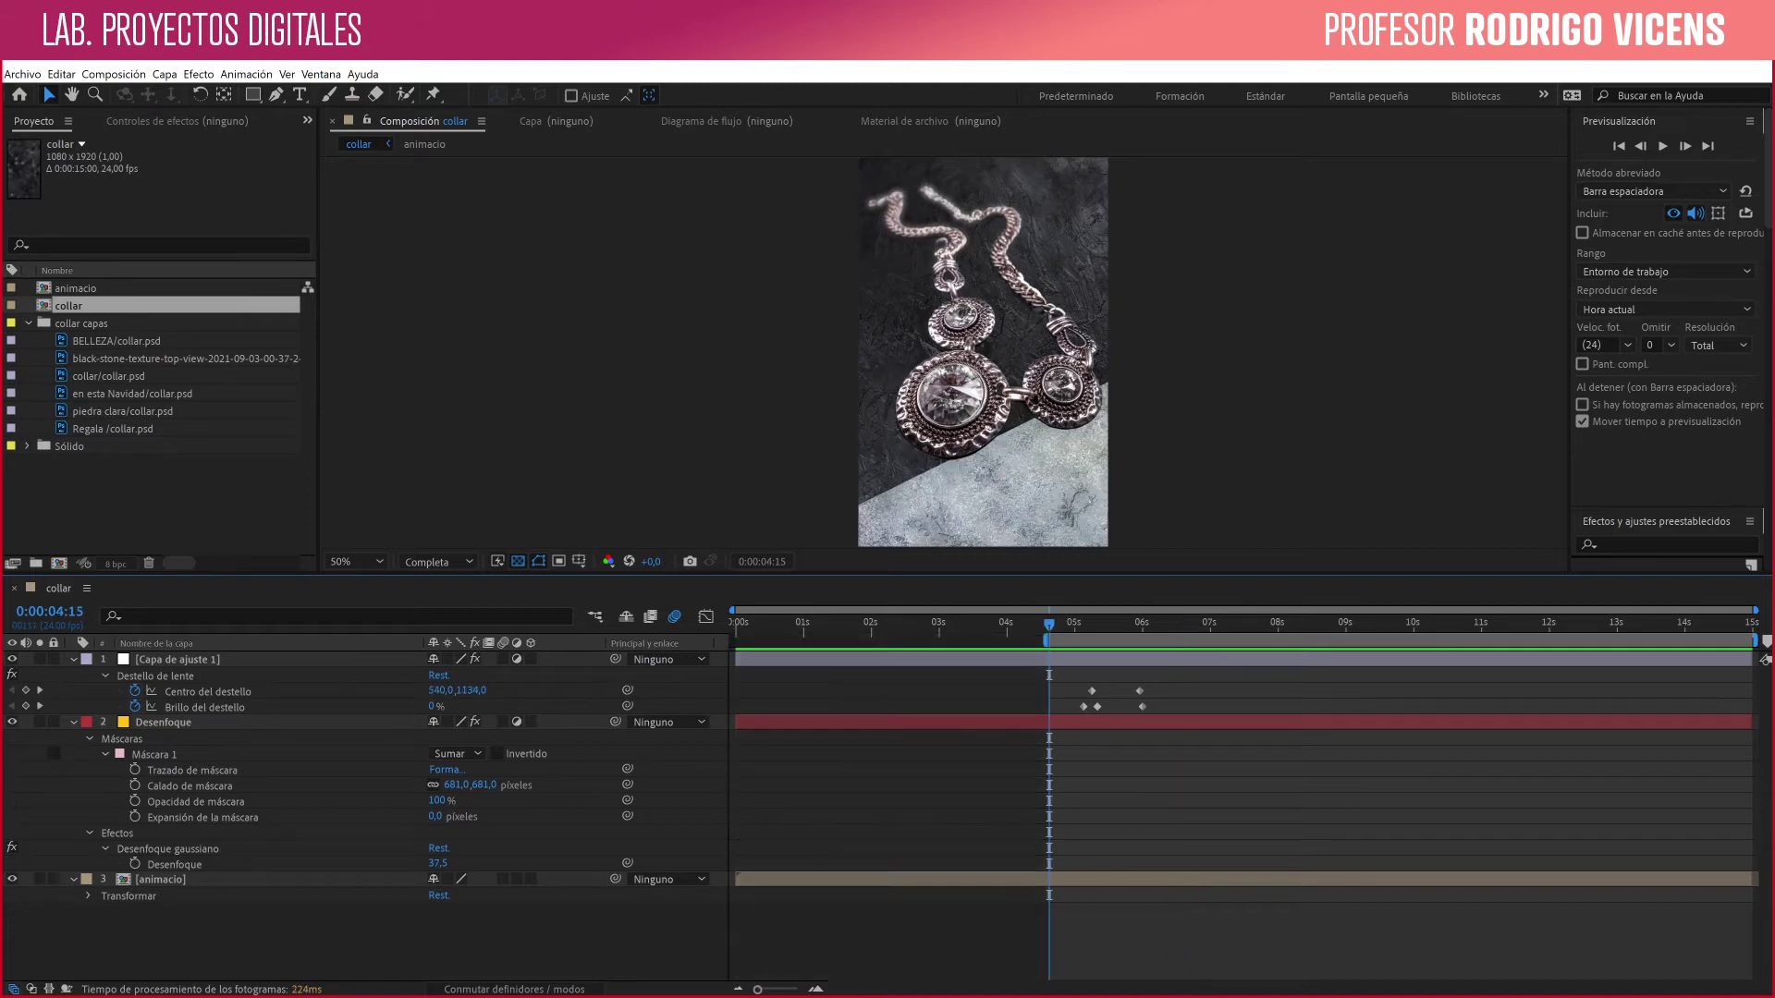
left_click(1171, 622)
key("n")
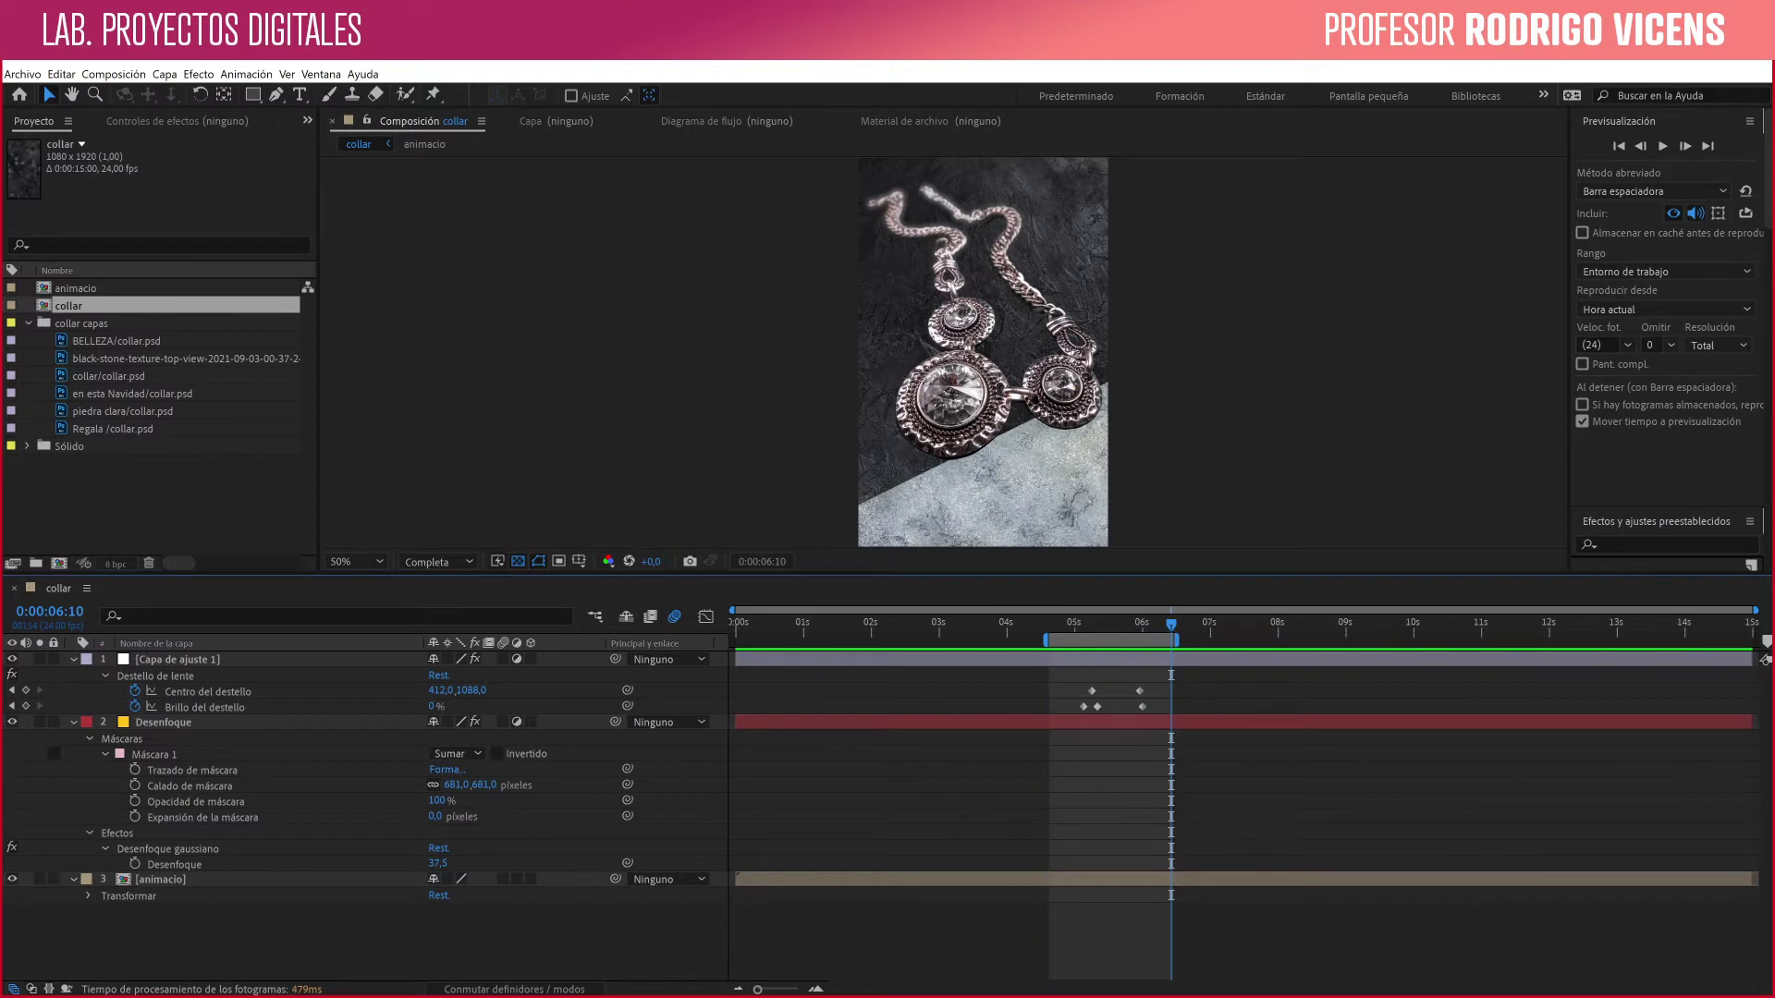
left_click(1061, 622)
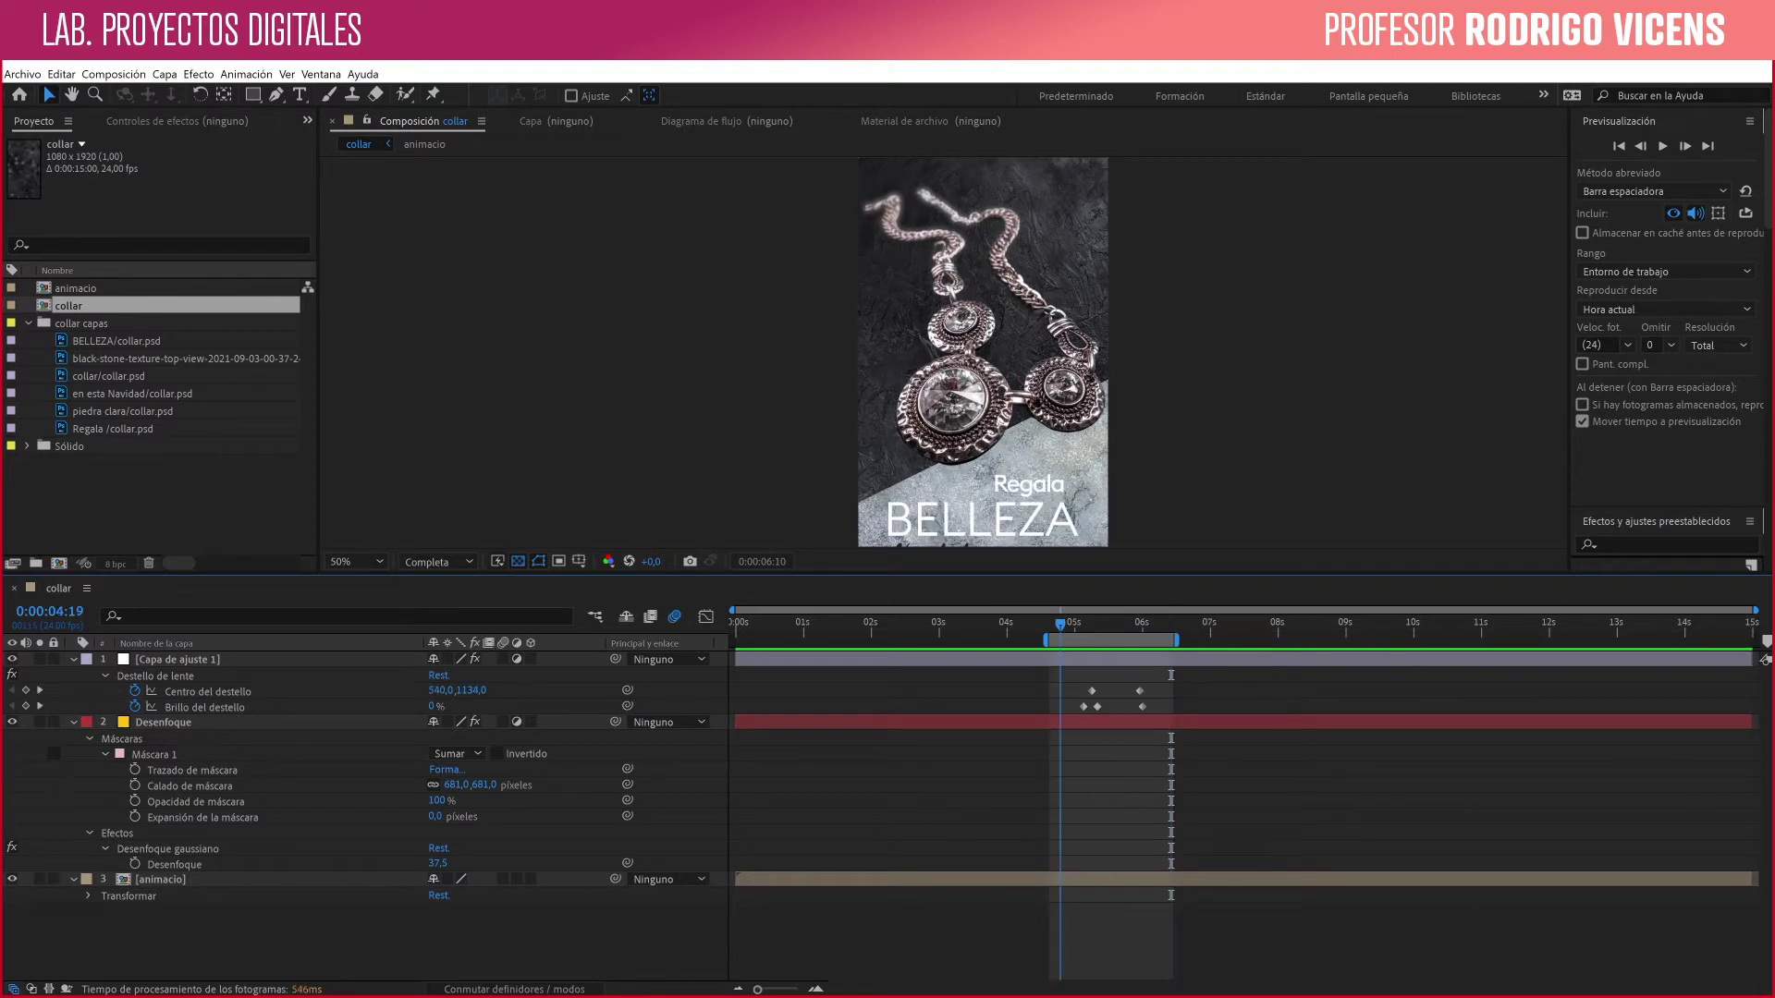
key("space")
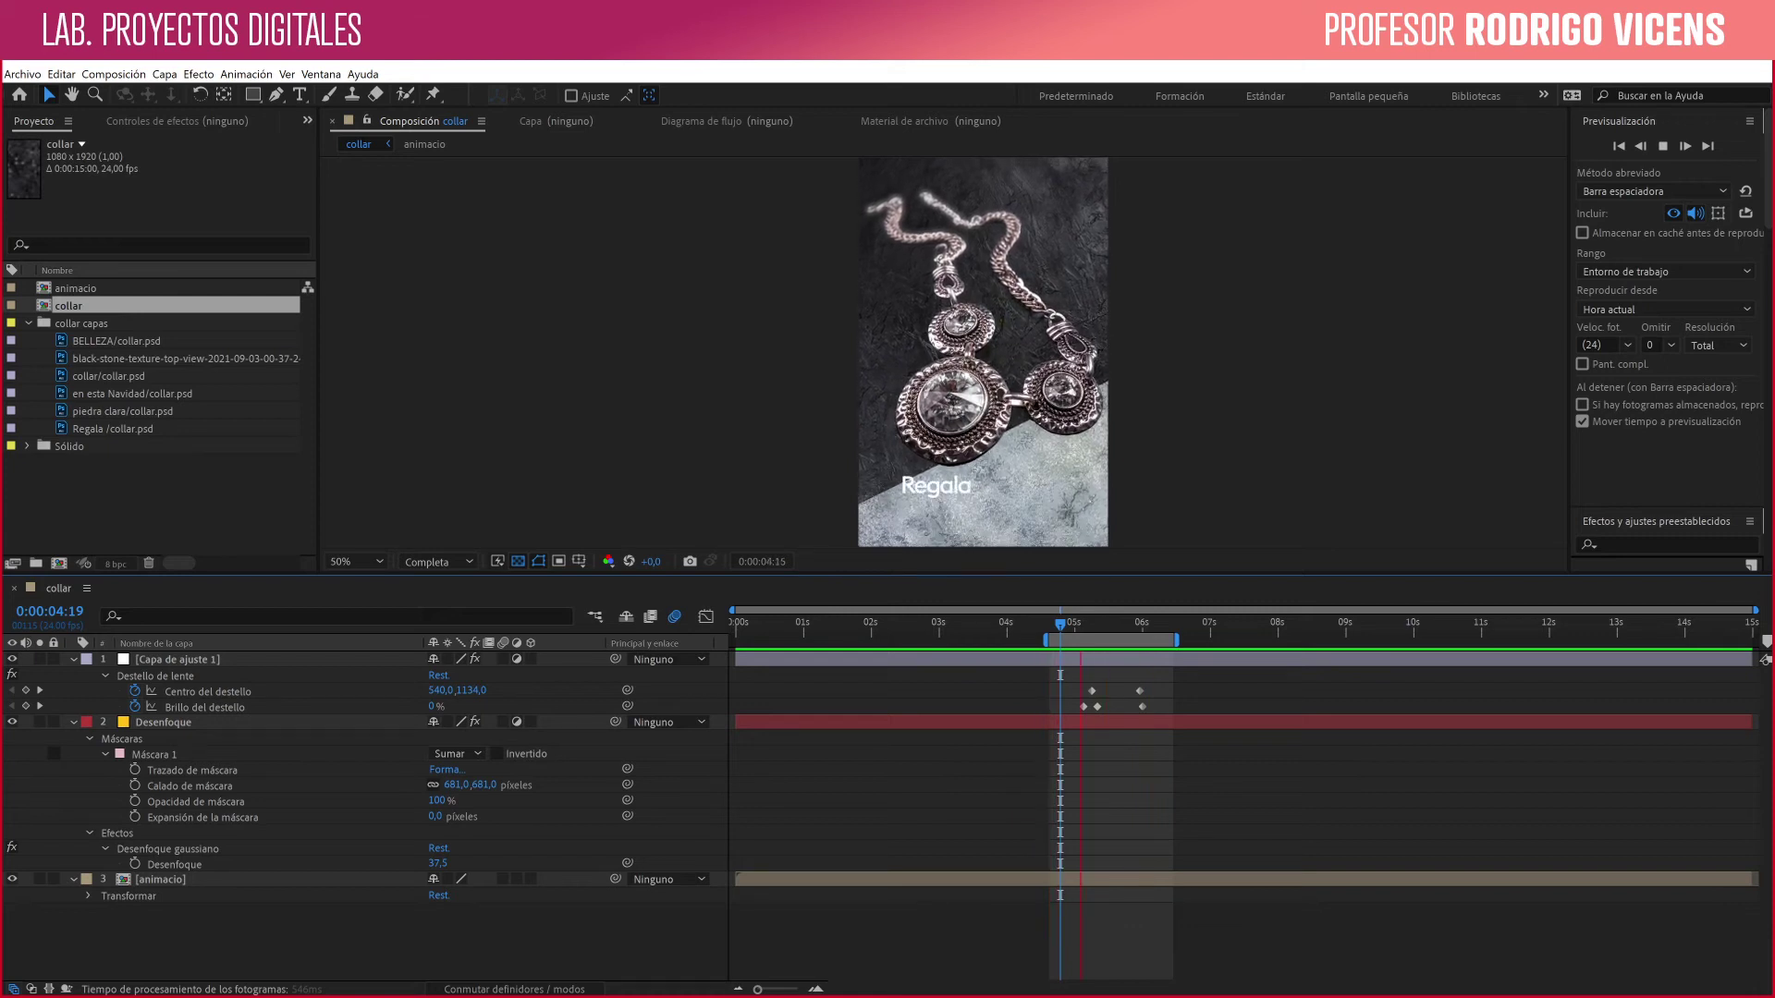
Step: Stop the preview and widen the work area from 0:00 out to the timeline end
right_click(1097, 640)
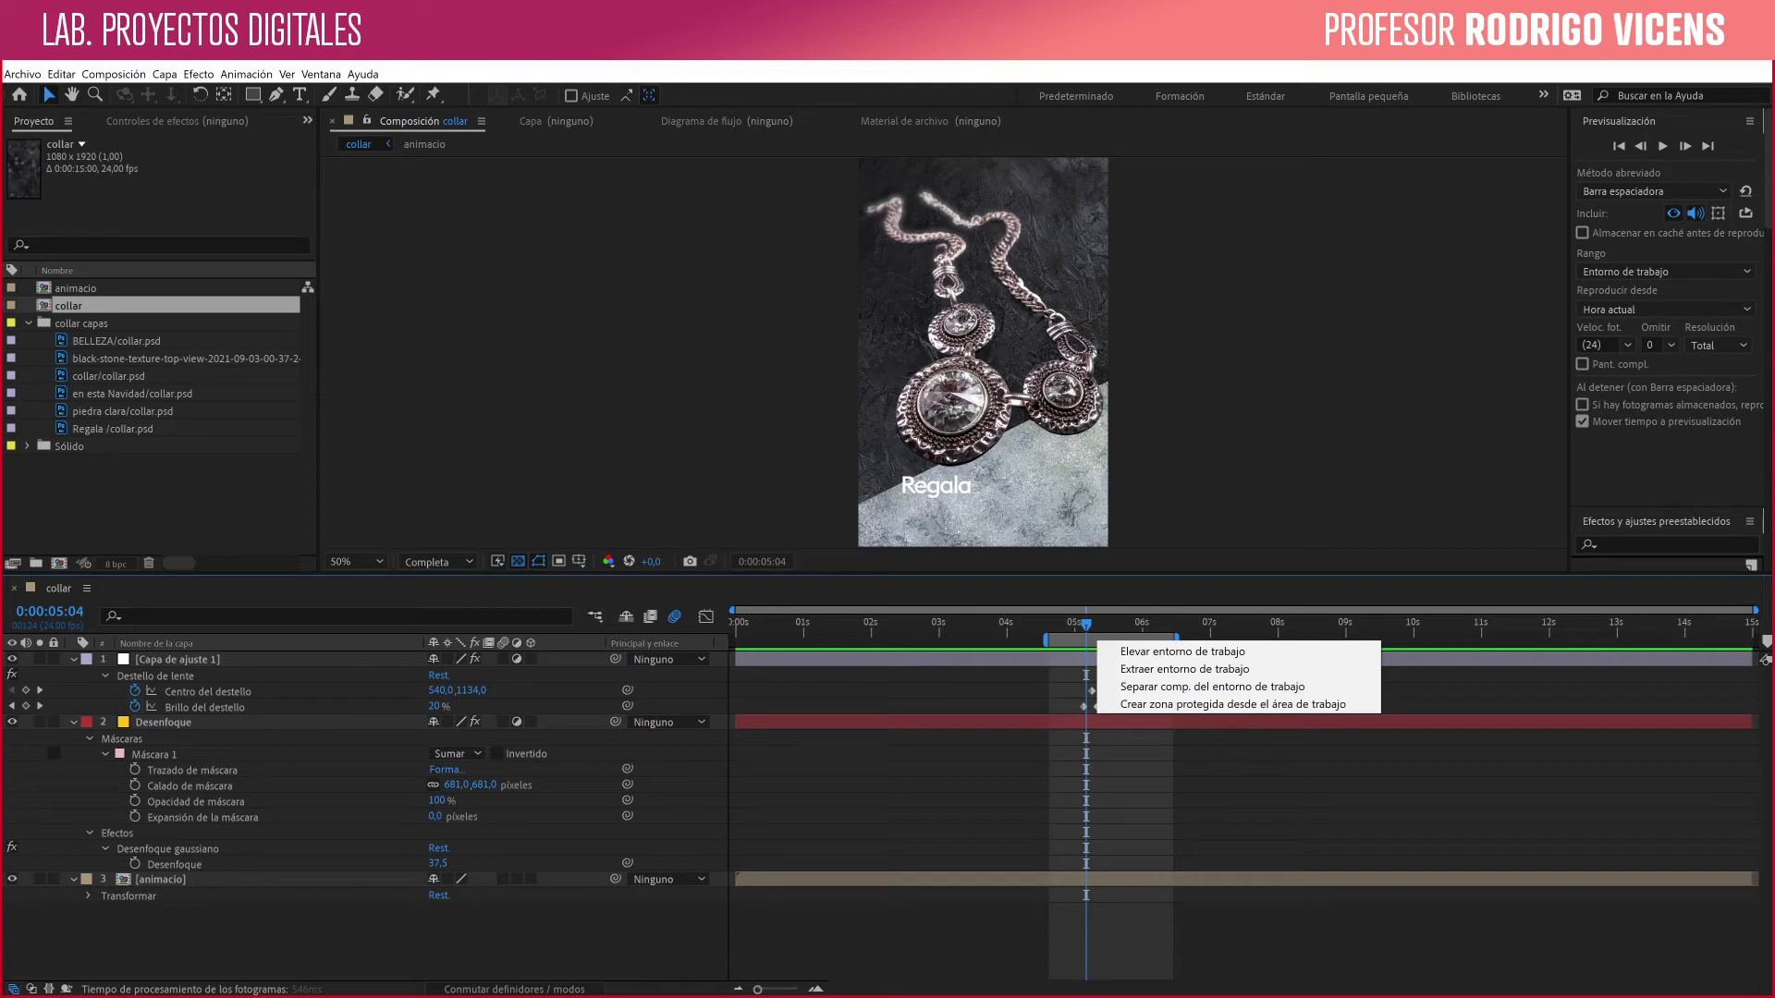
key("Escape")
key("shift+Home")
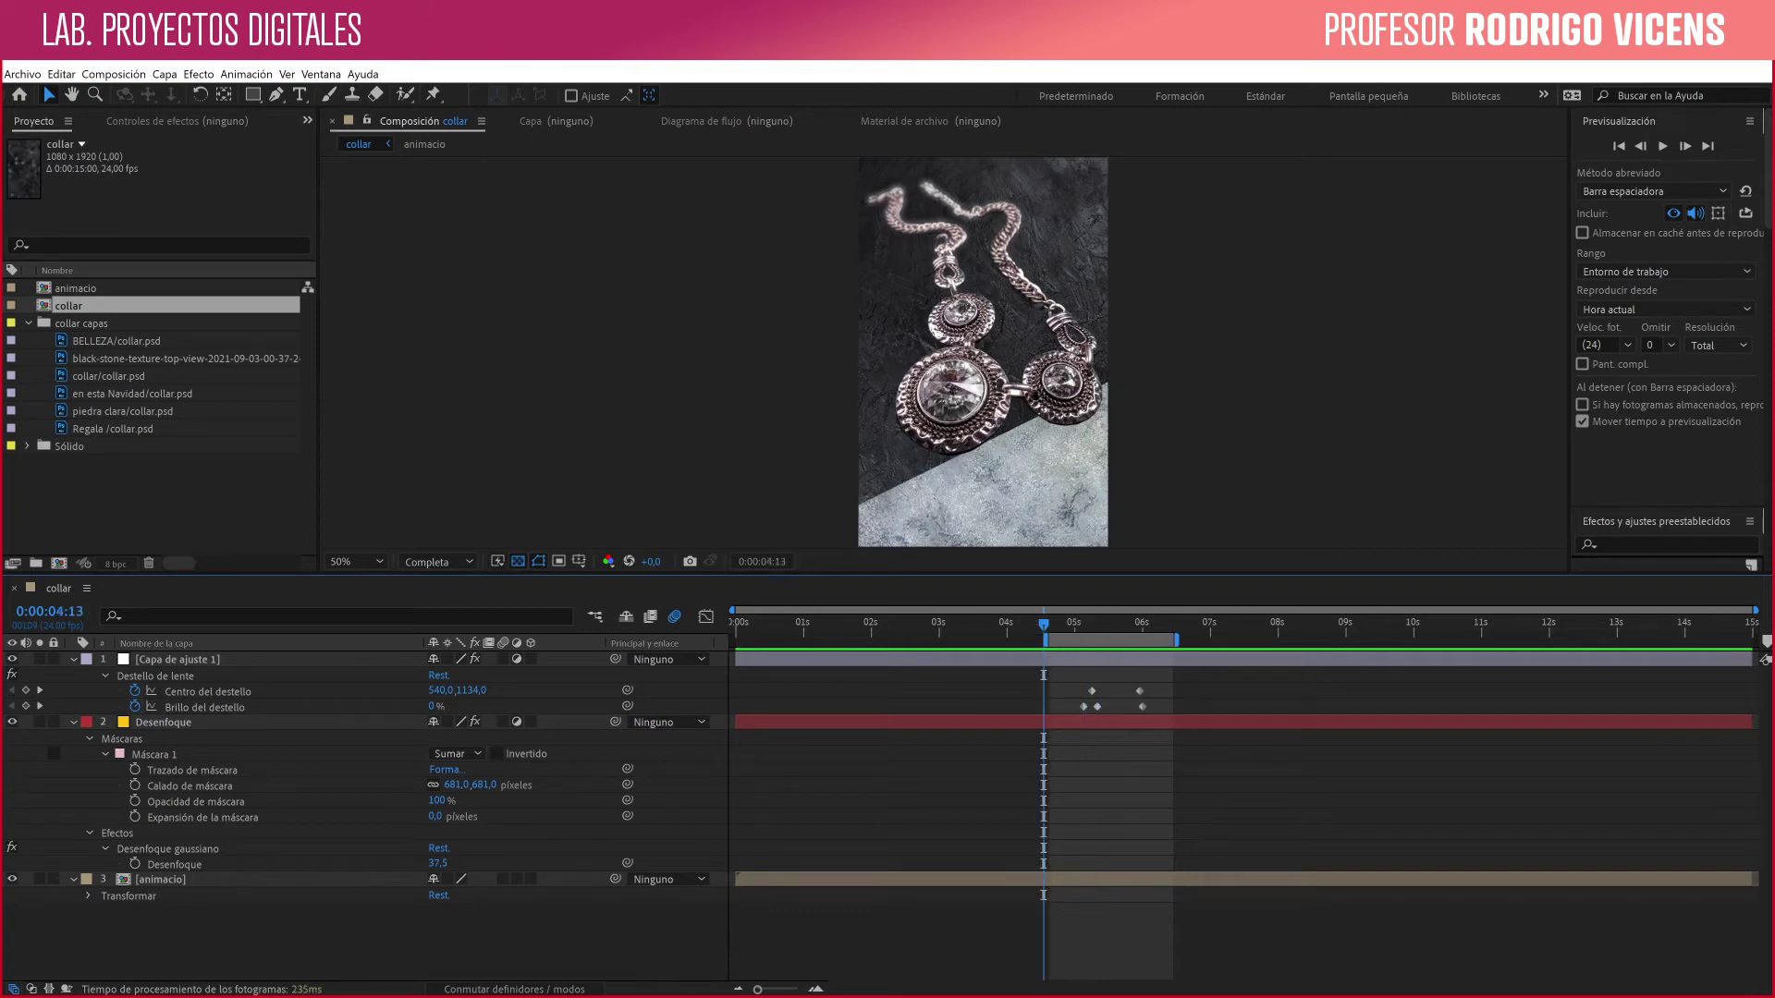
left_click_drag(1044, 641, 731, 641)
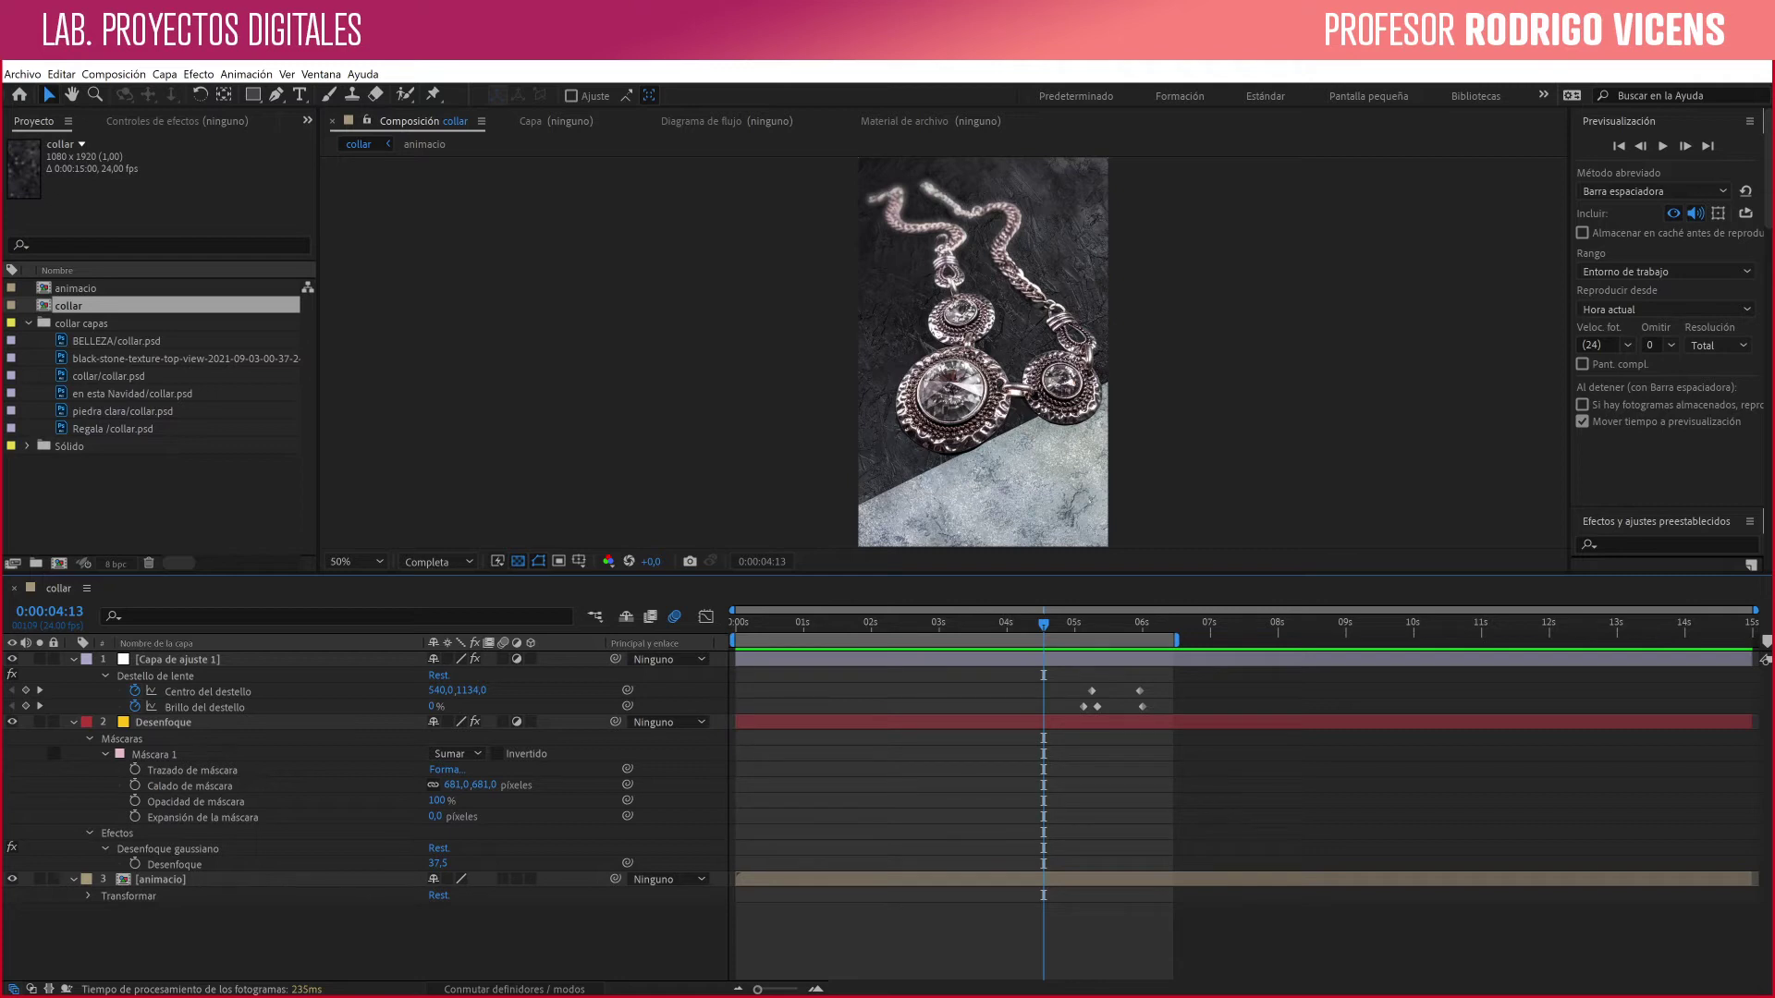
left_click_drag(1176, 641, 1754, 640)
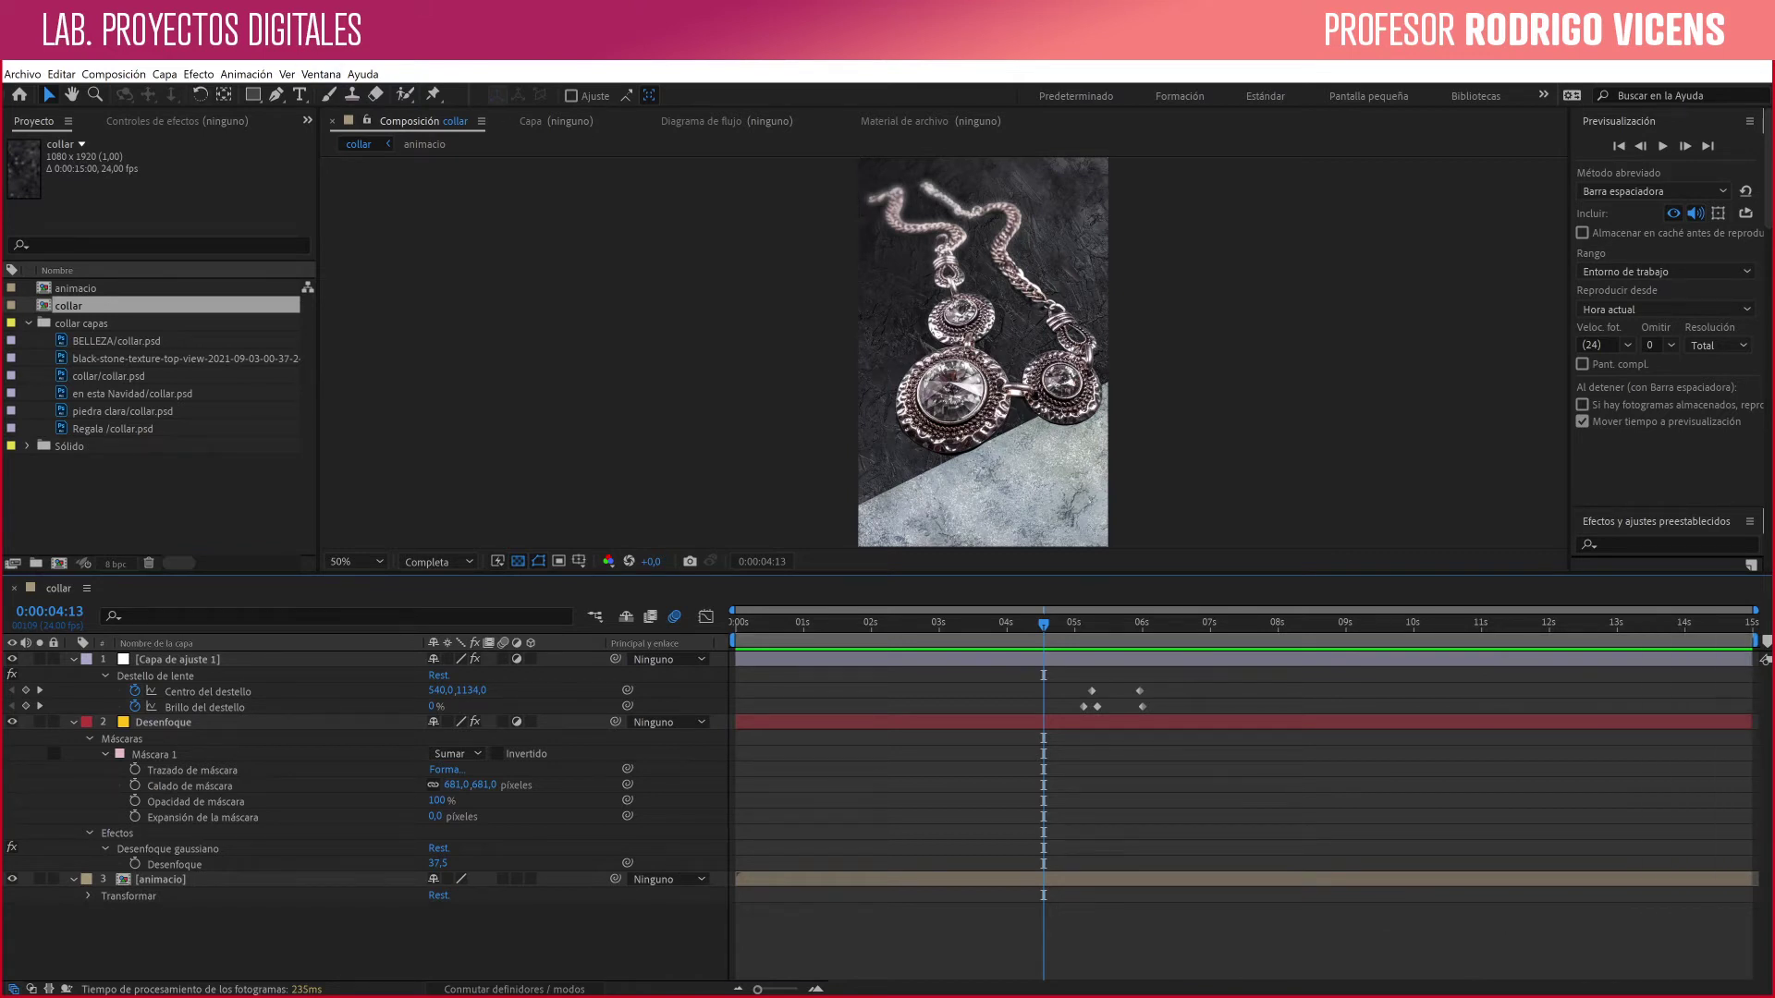
left_click(114, 74)
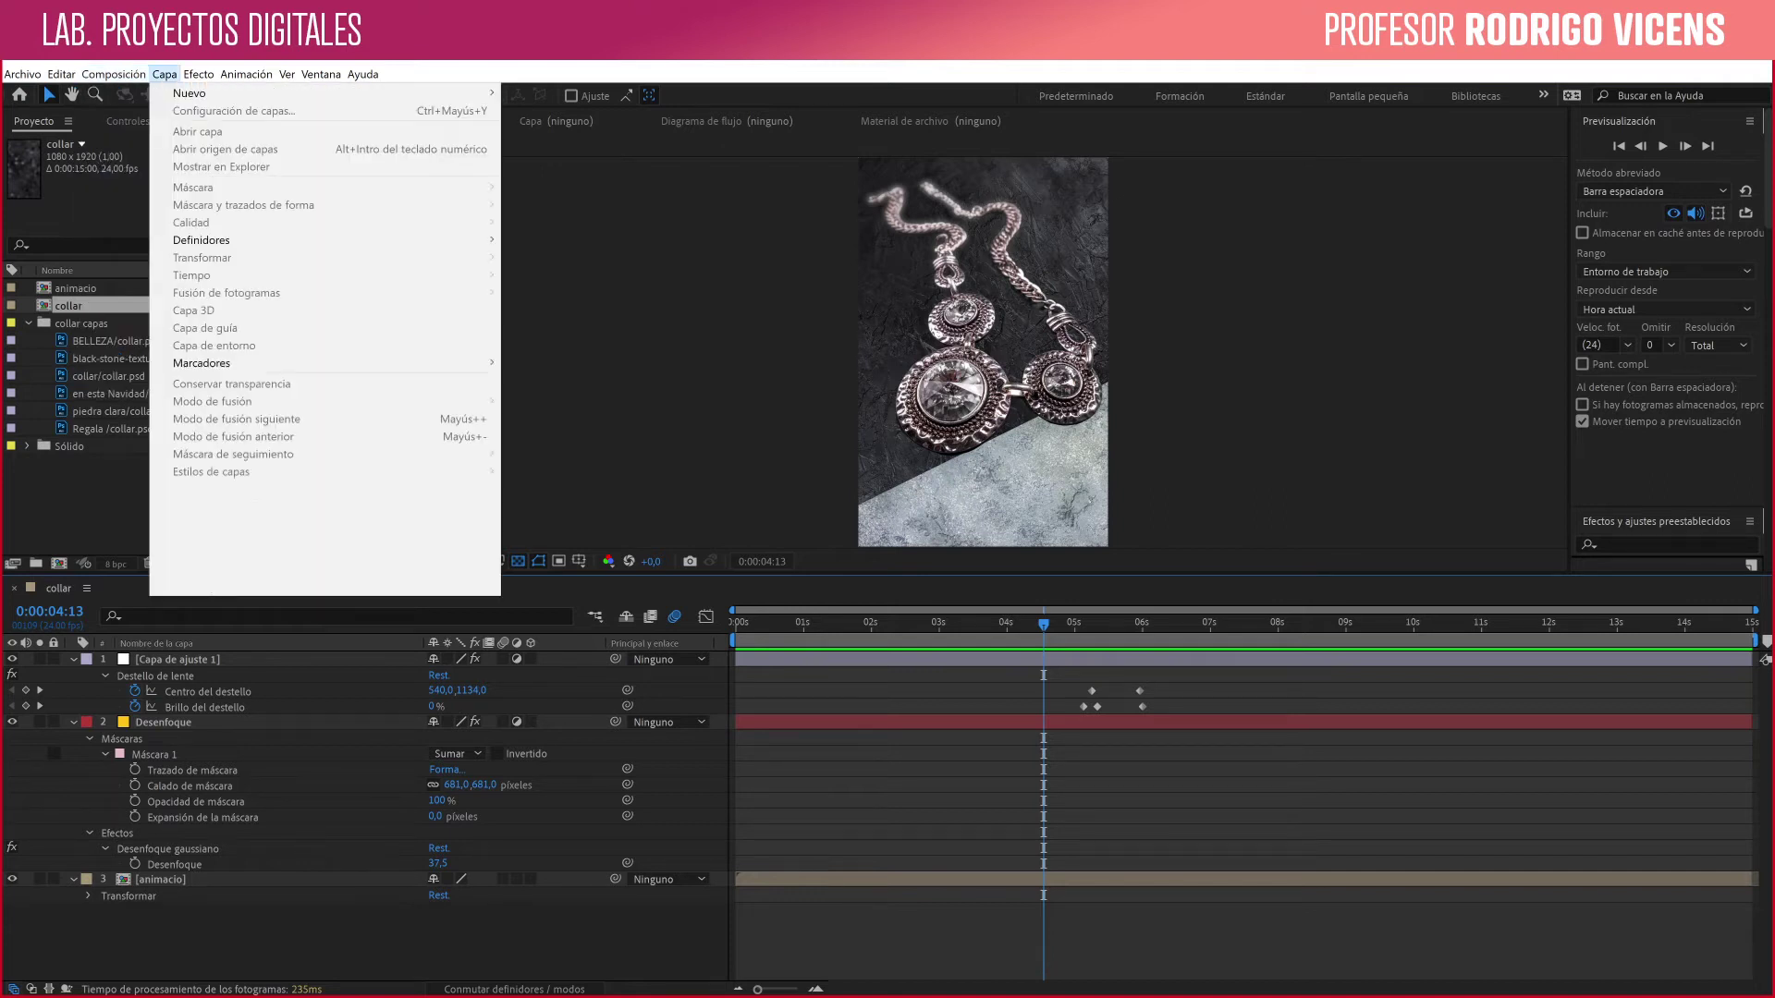
Step: Add the collar composition to the Adobe Media Encoder queue via Archivo > Exportar
left_click(22, 74)
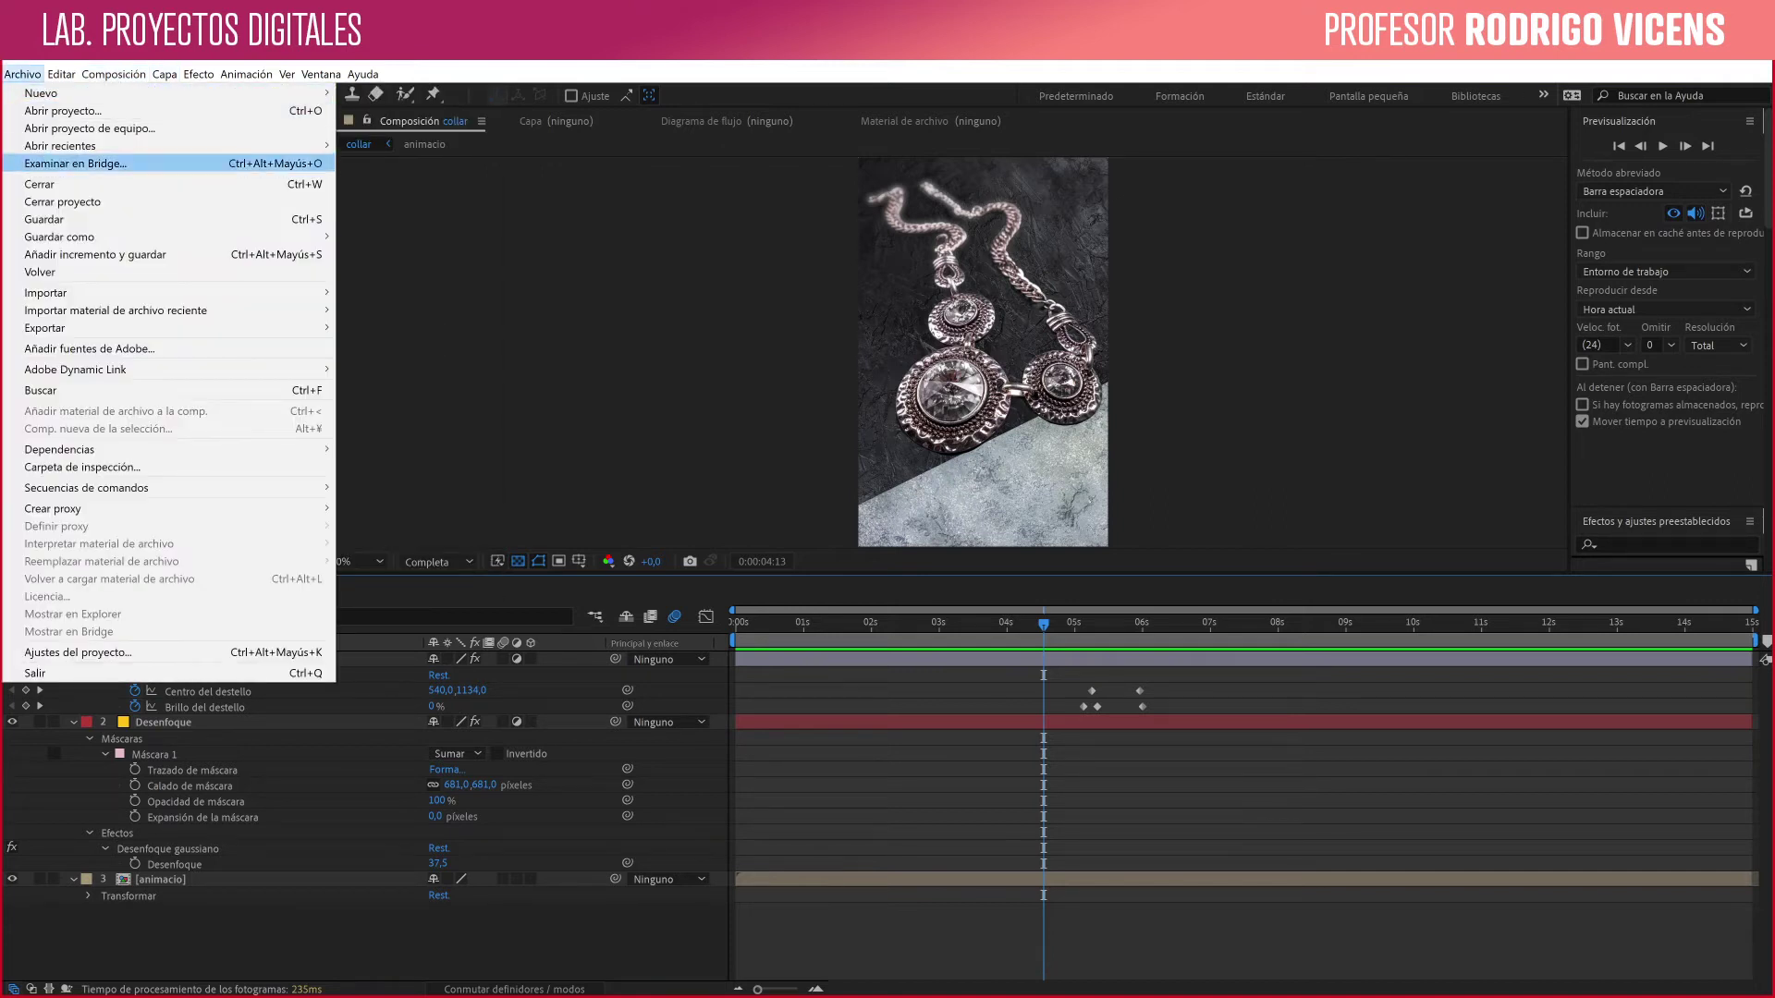
mouse_move(55, 328)
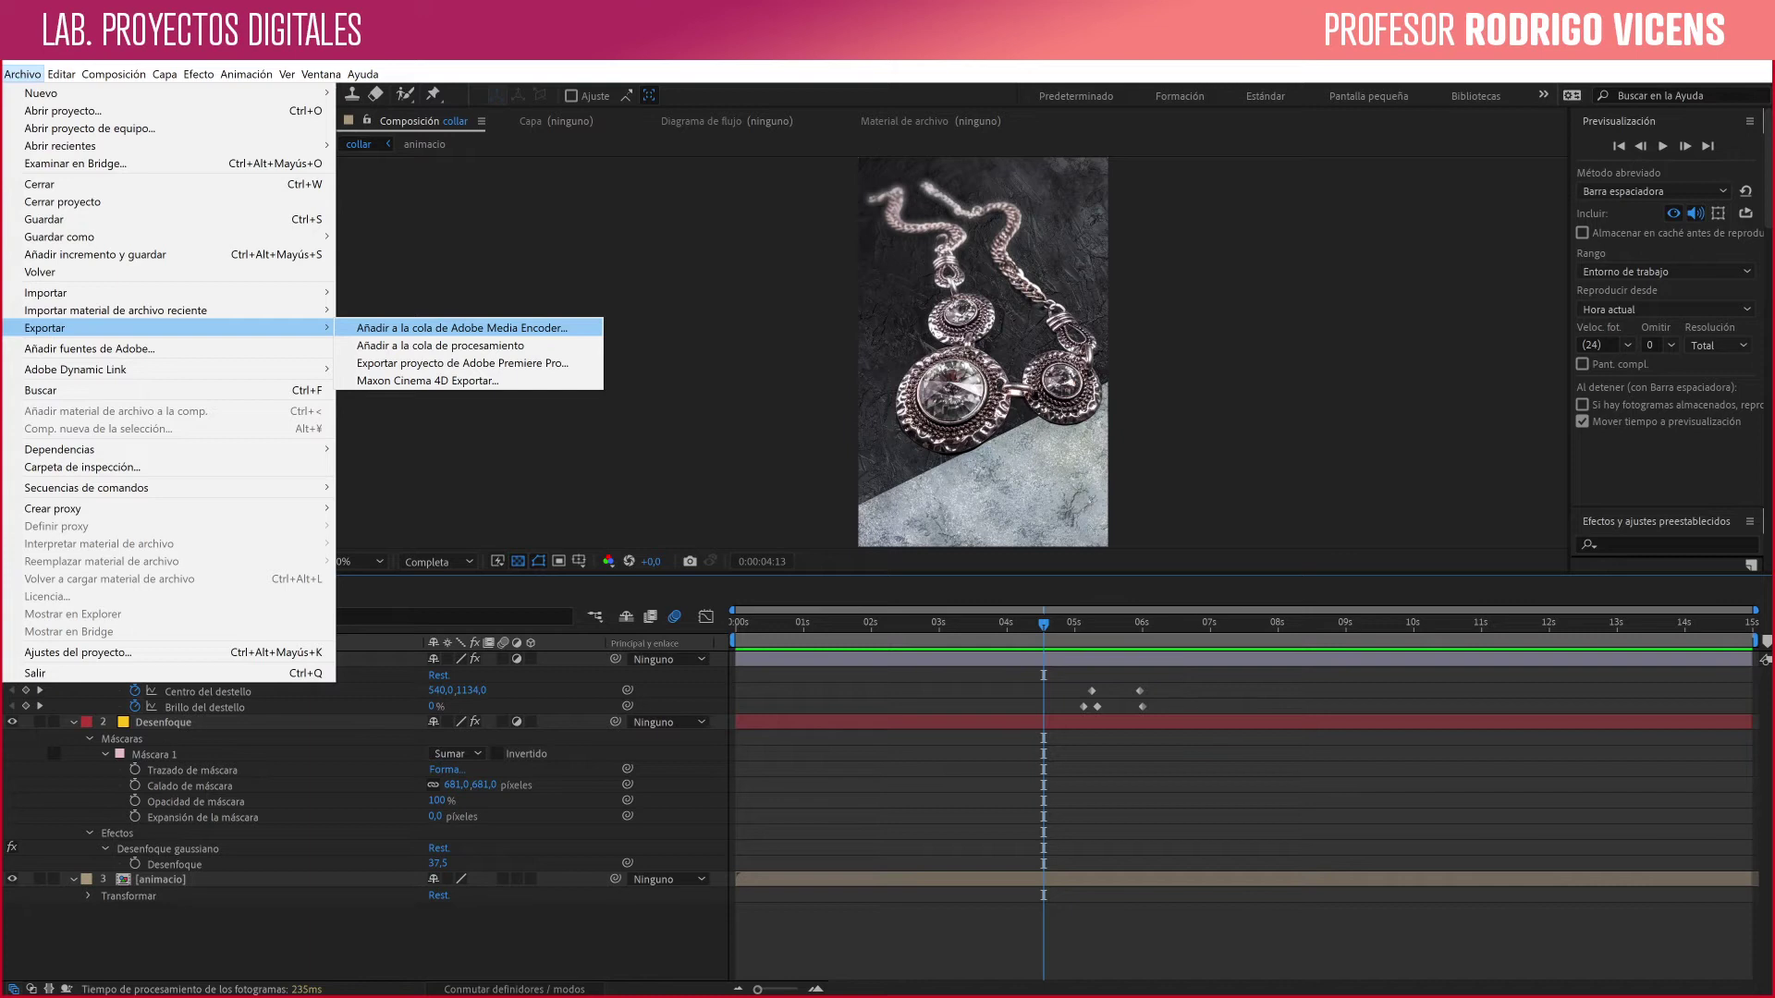
left_click(462, 327)
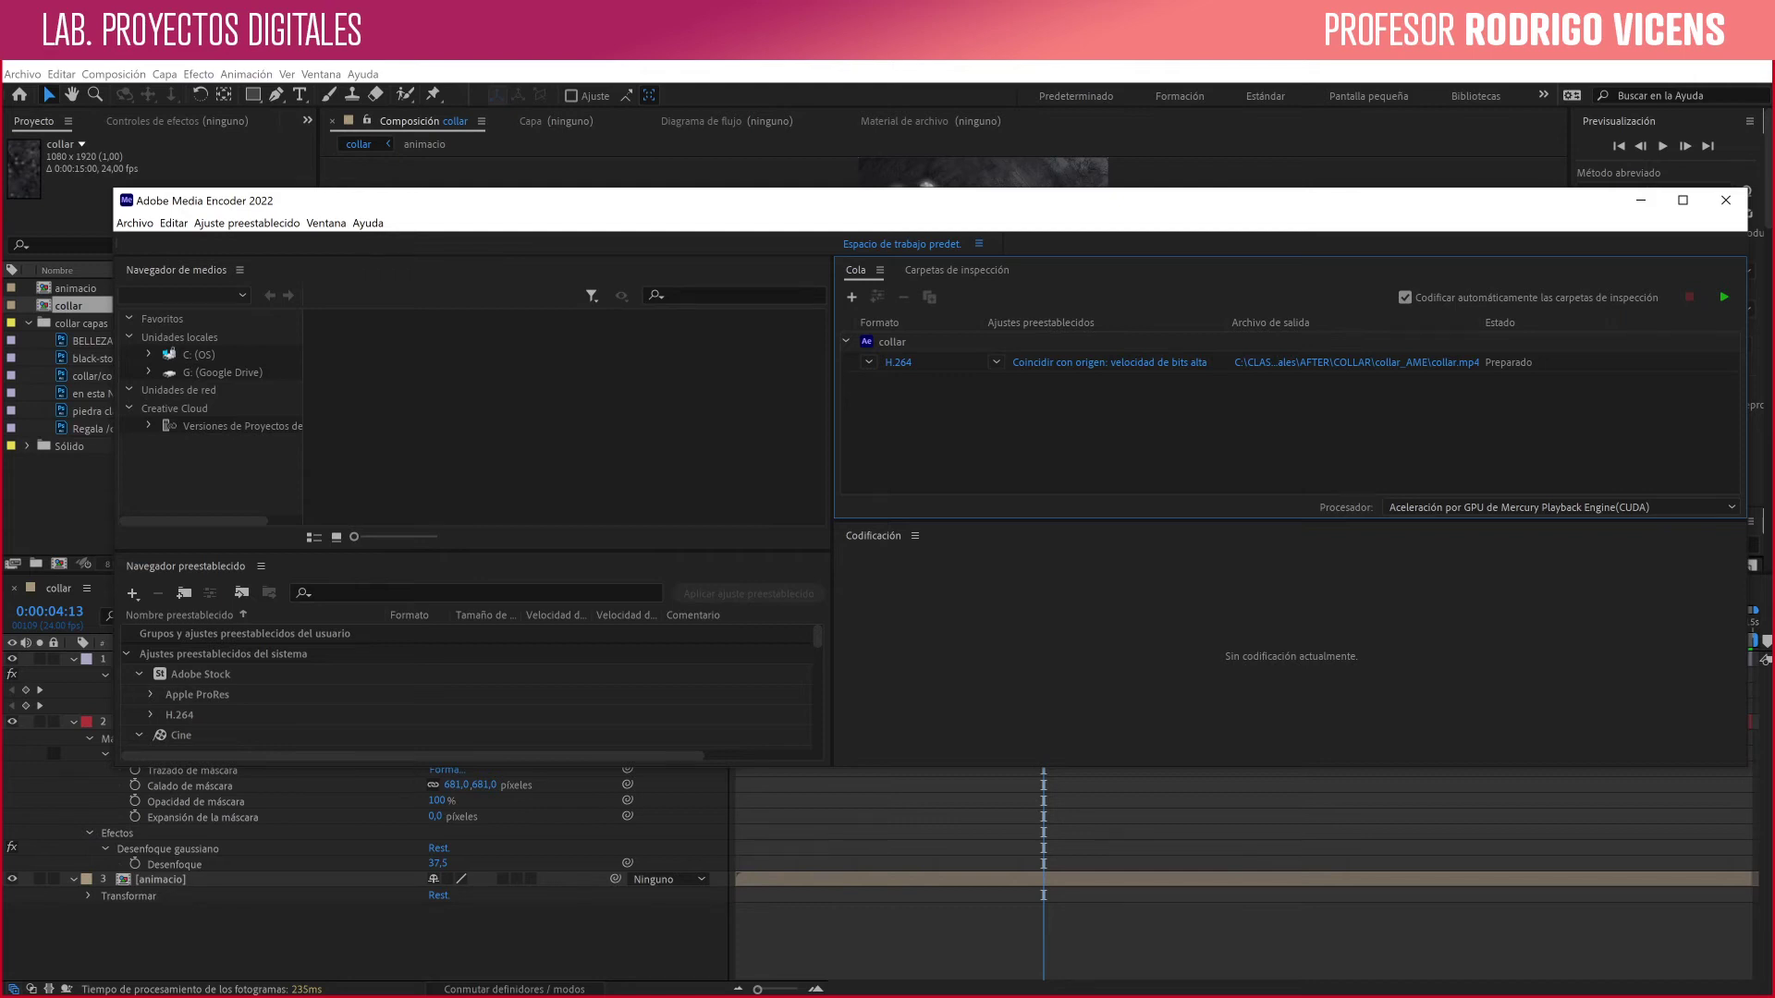
key("alt+Tab")
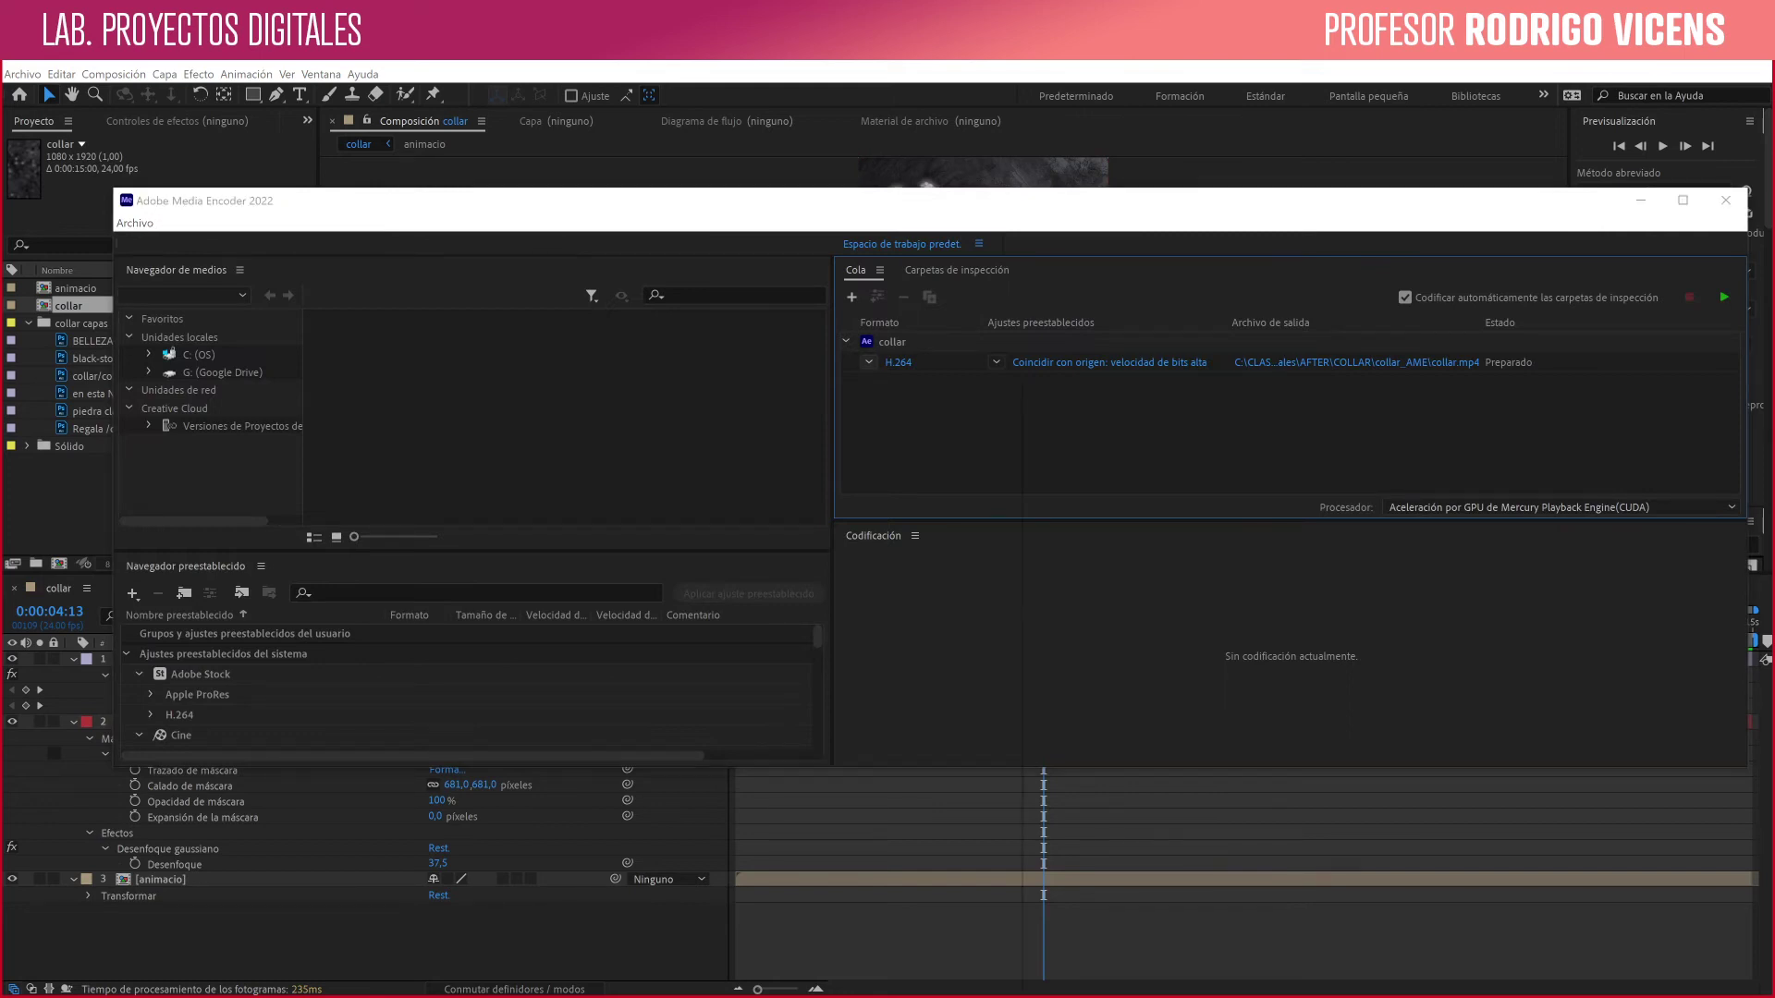
left_click(868, 361)
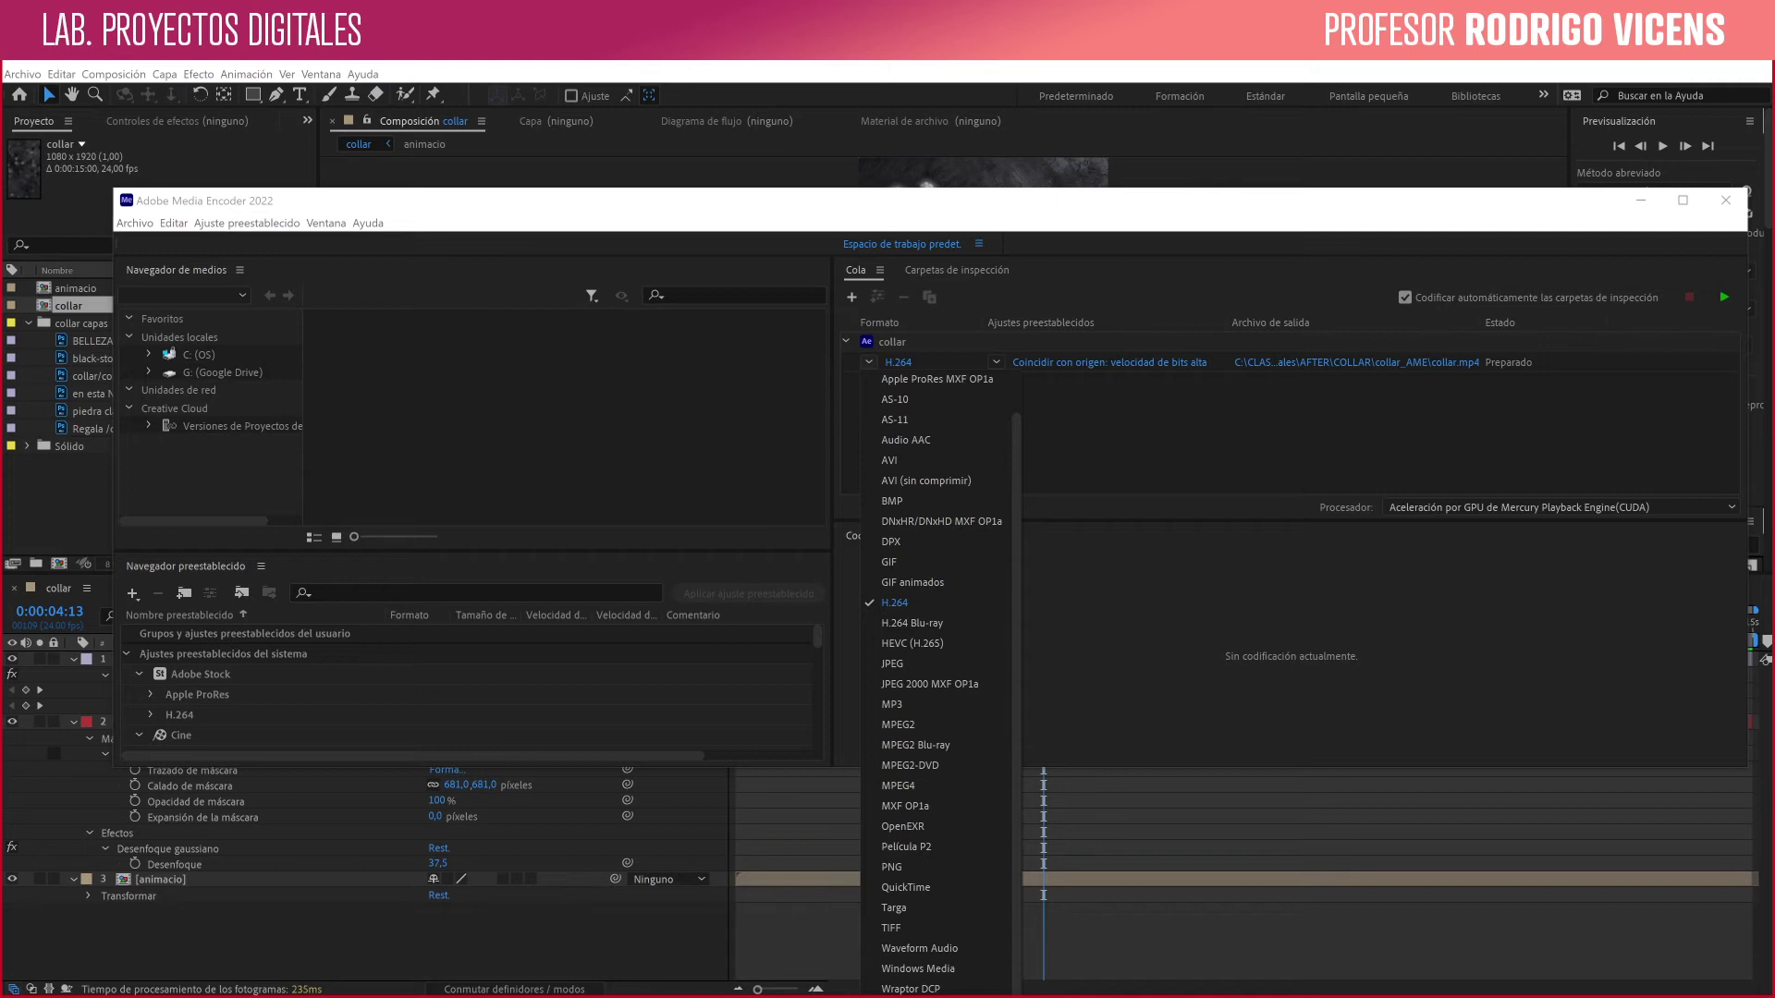
key("Escape")
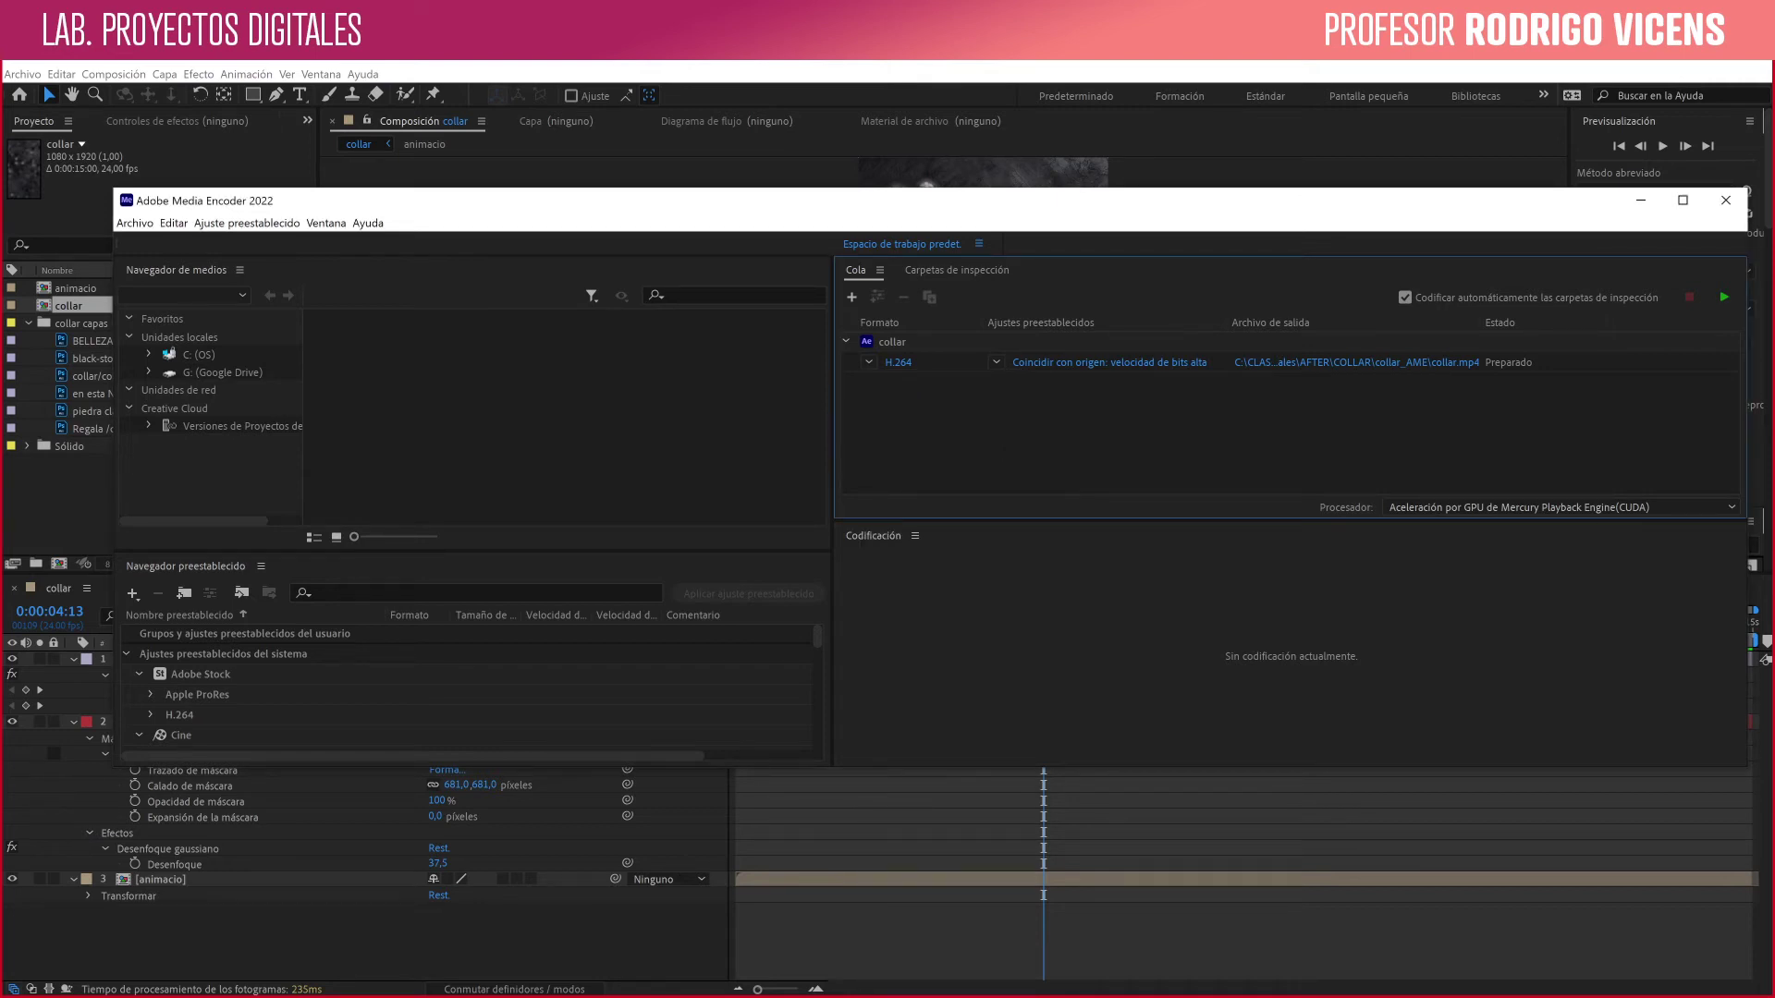
left_click(996, 361)
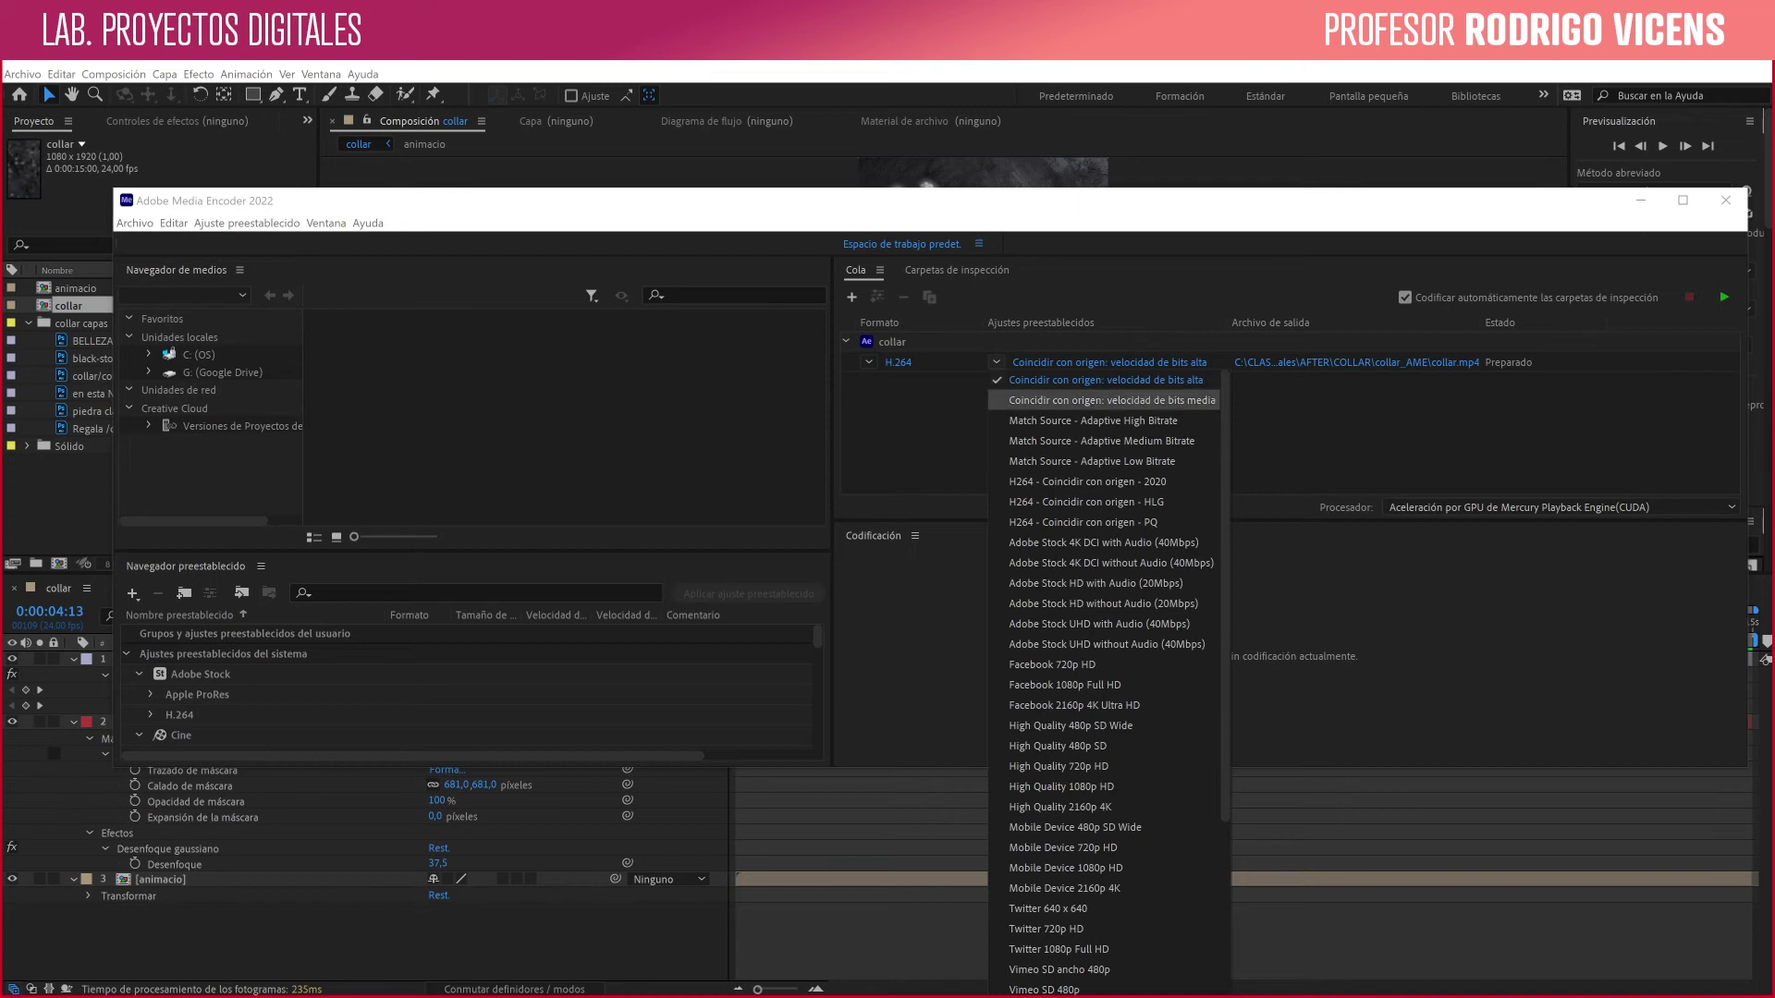
Step: Keep the H.264 high-bitrate match-source preset for the collar output
left_click(1106, 380)
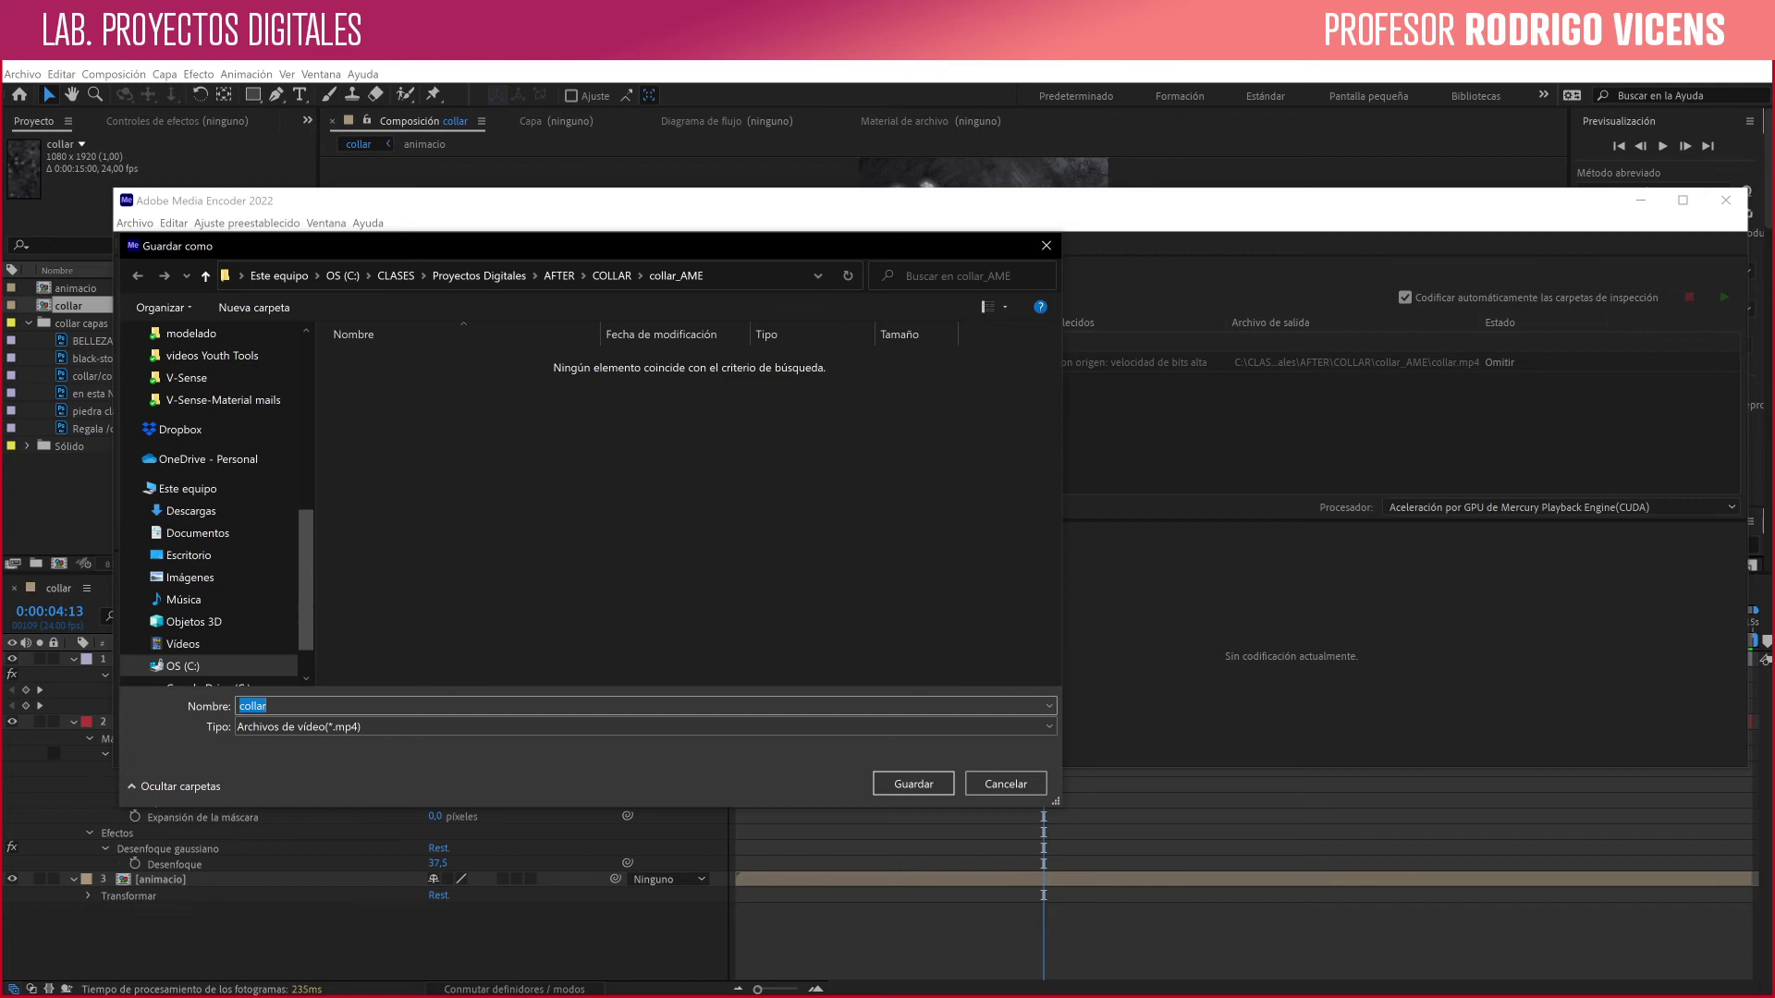
Step: Save the output as collar.mp4, encode the queue, and open the finished render's folder
key("Return")
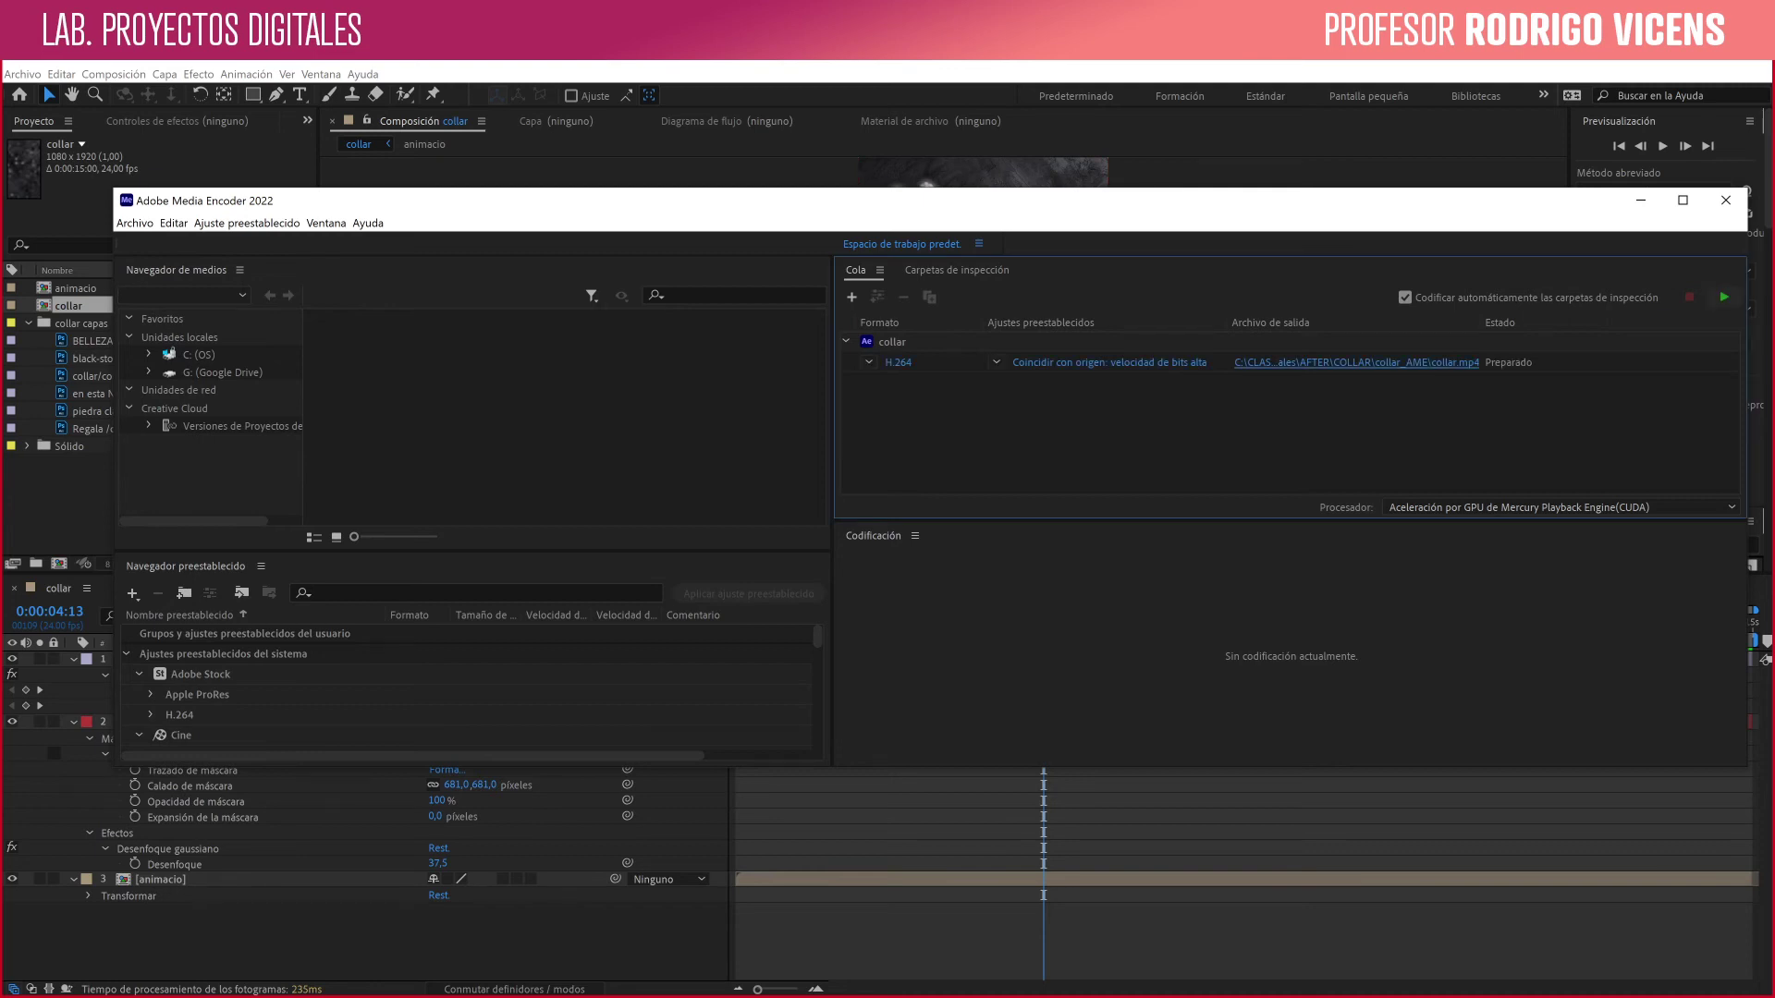
key("Return")
left_click(1354, 363)
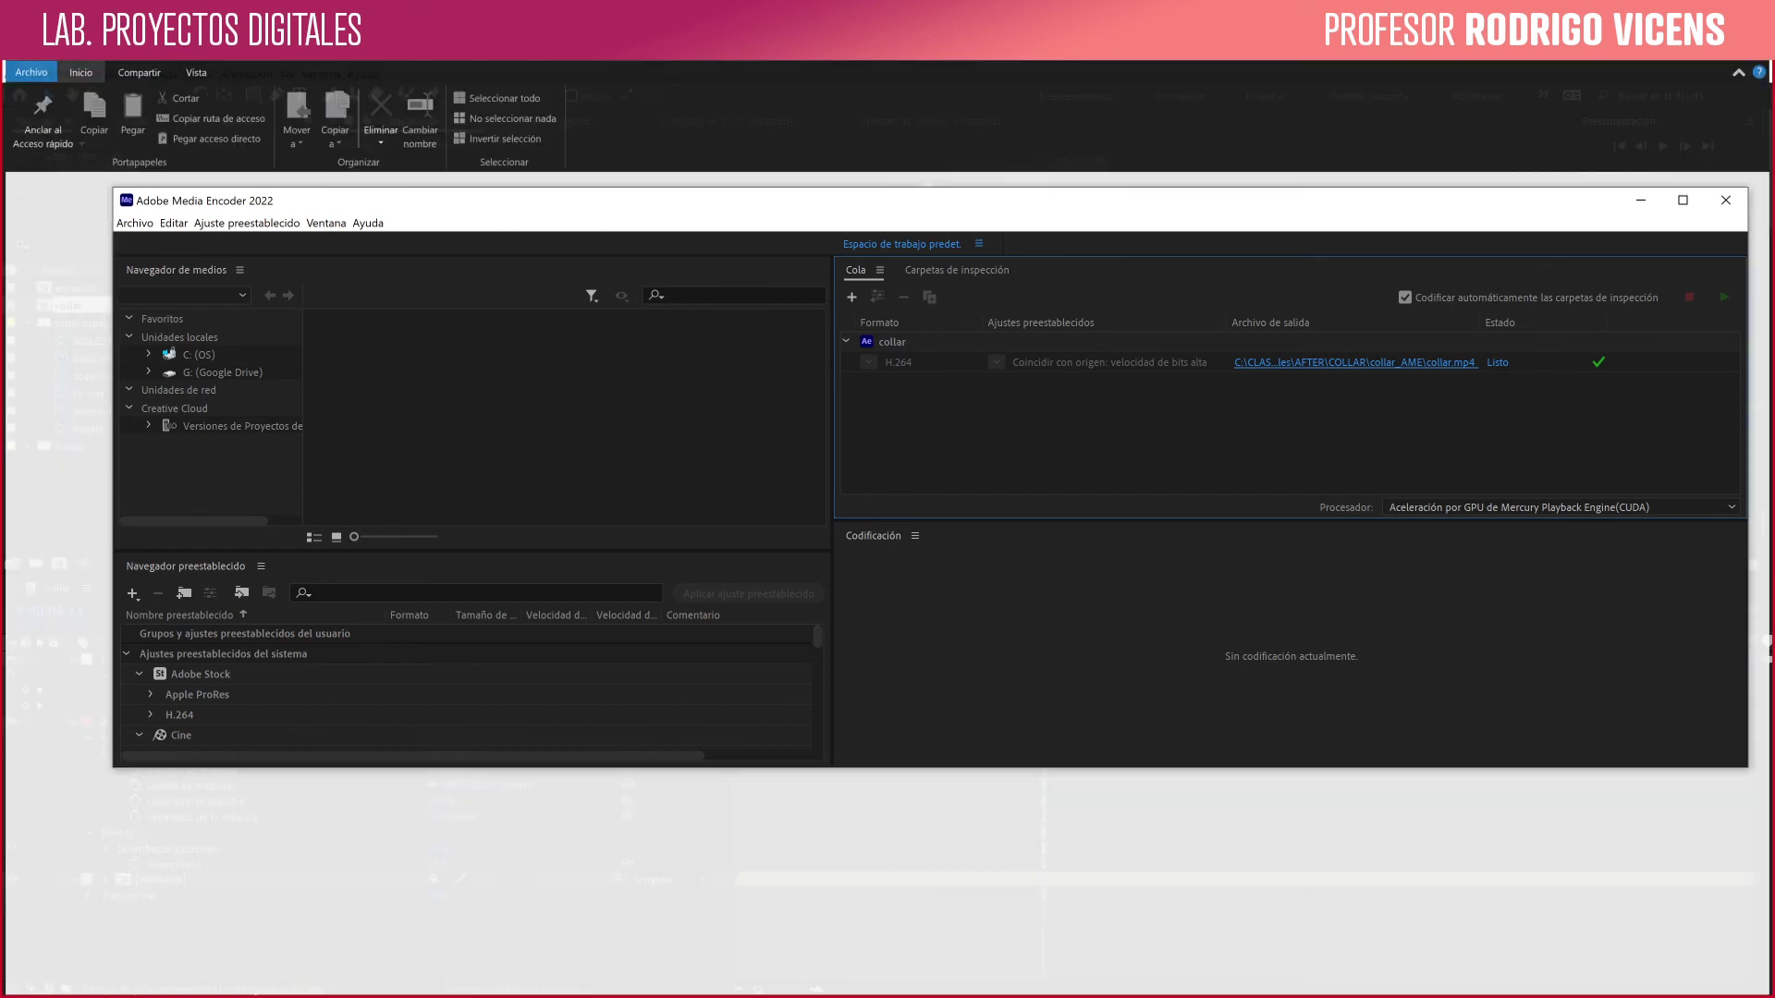